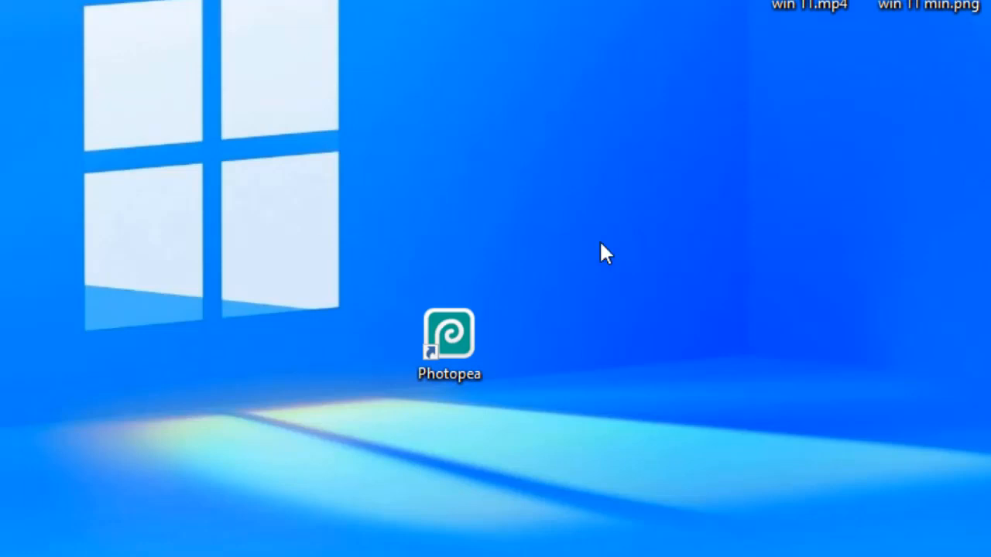
# Open Photopea from its desktop shortcut
pyautogui.click(449, 363)
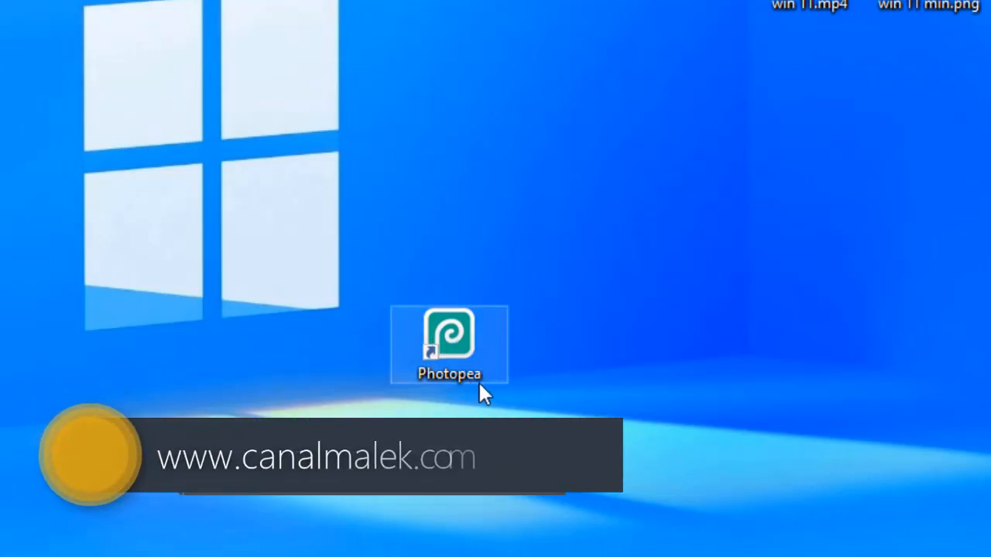
pyautogui.doubleClick(455, 337)
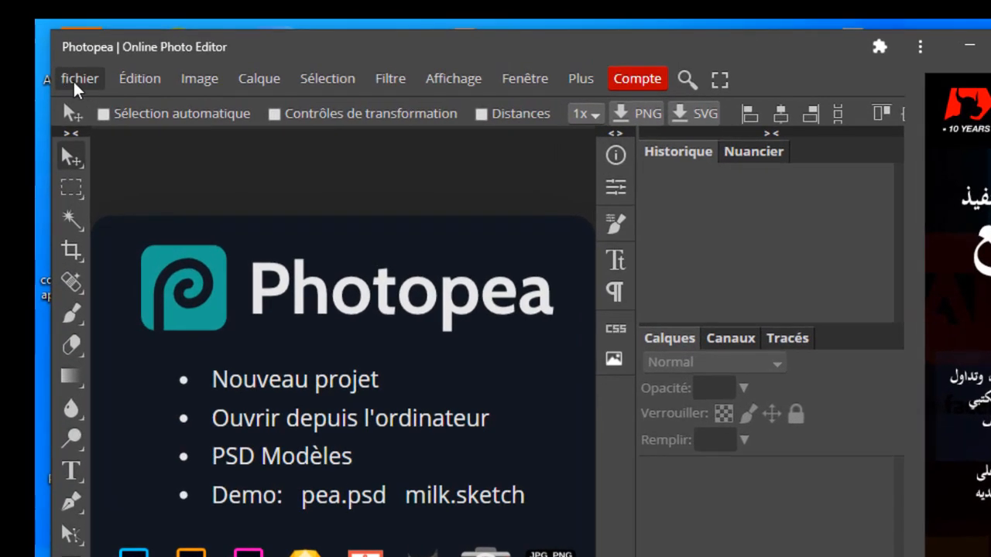
# Look through the file opening and export formats, the editing commands, the image adjustments and the new-layer options
pyautogui.click(84, 82)
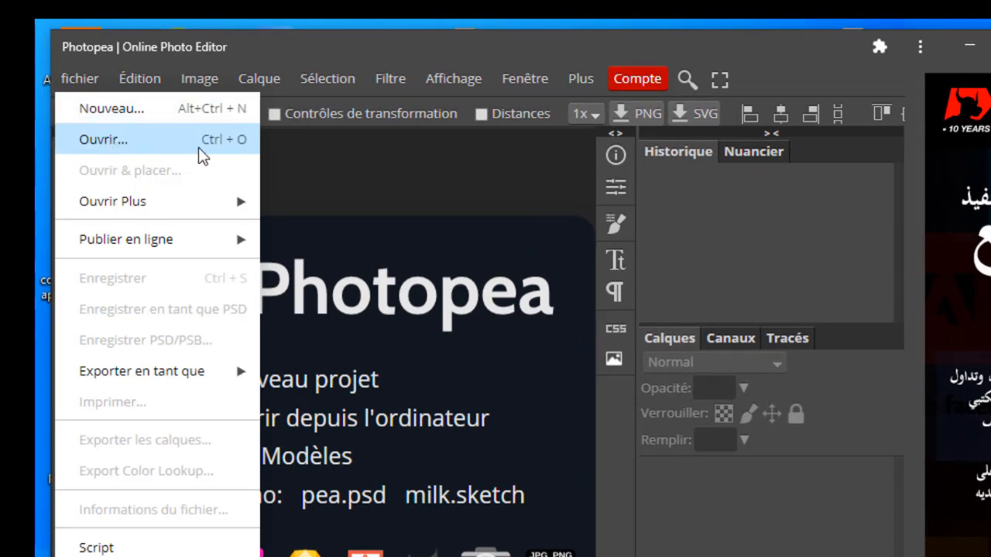
pyautogui.moveTo(223, 222)
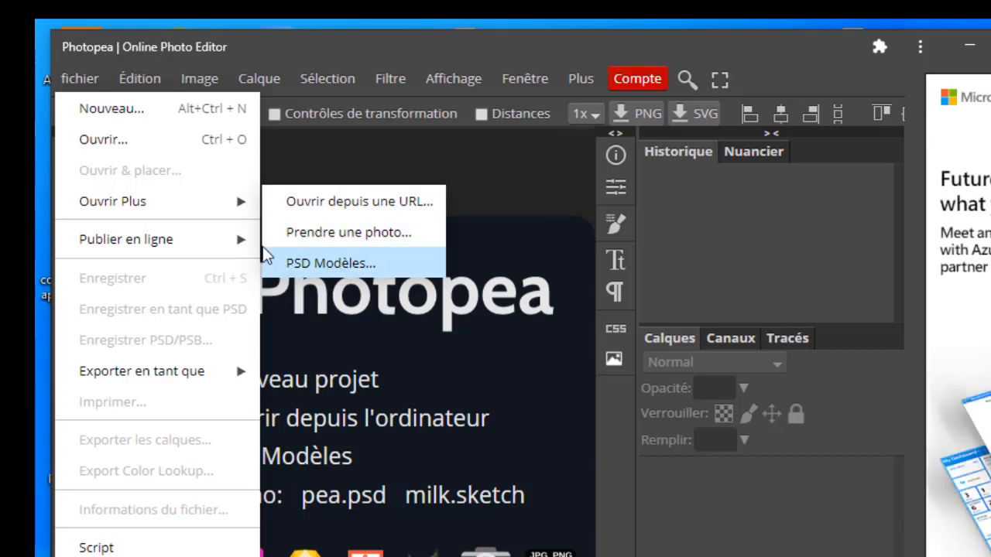
pyautogui.moveTo(239, 385)
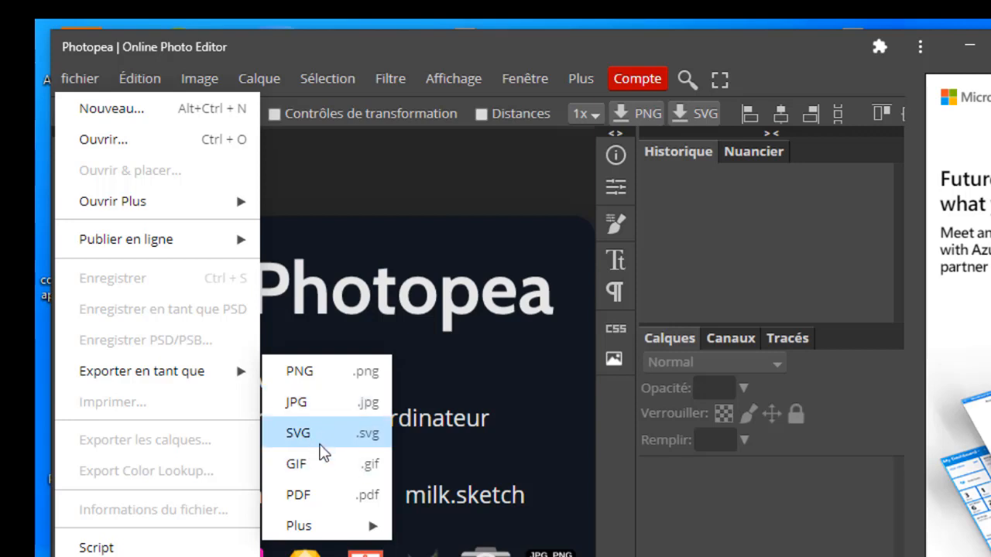
pyautogui.moveTo(331, 531)
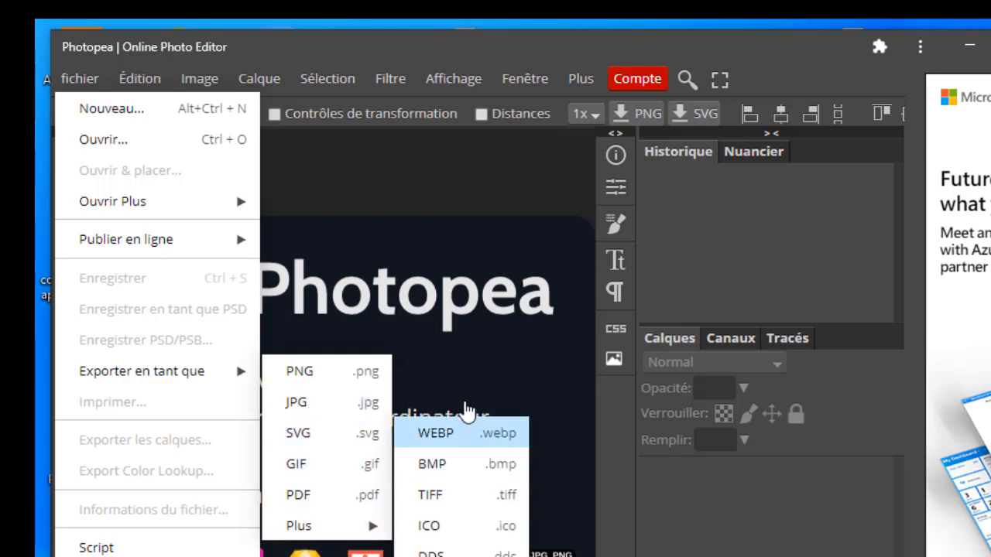
pyautogui.click(136, 82)
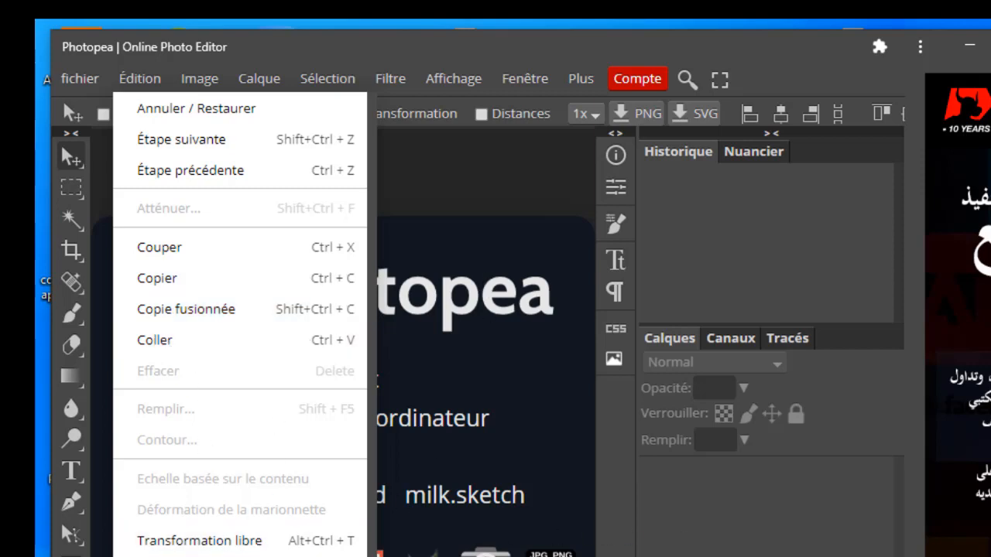
pyautogui.click(194, 81)
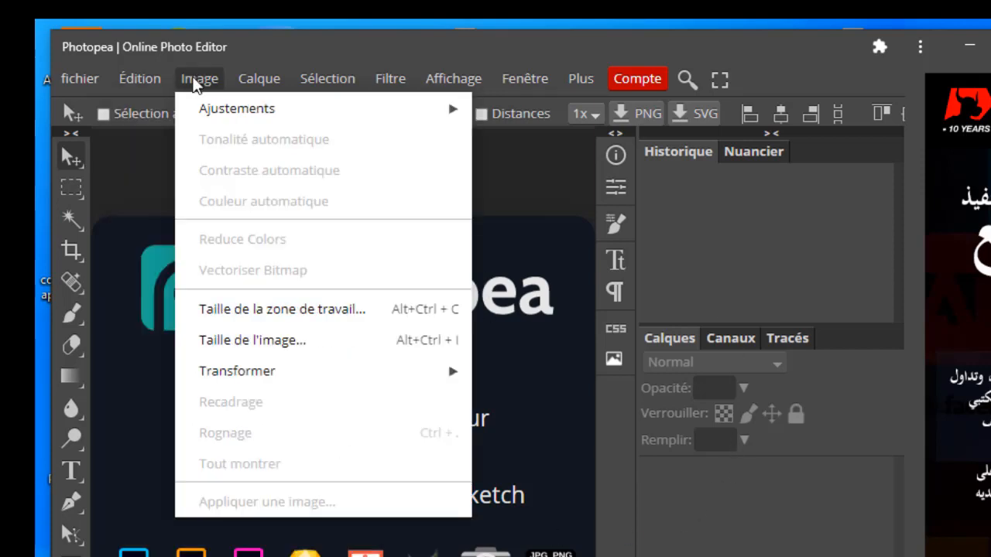
pyautogui.moveTo(455, 126)
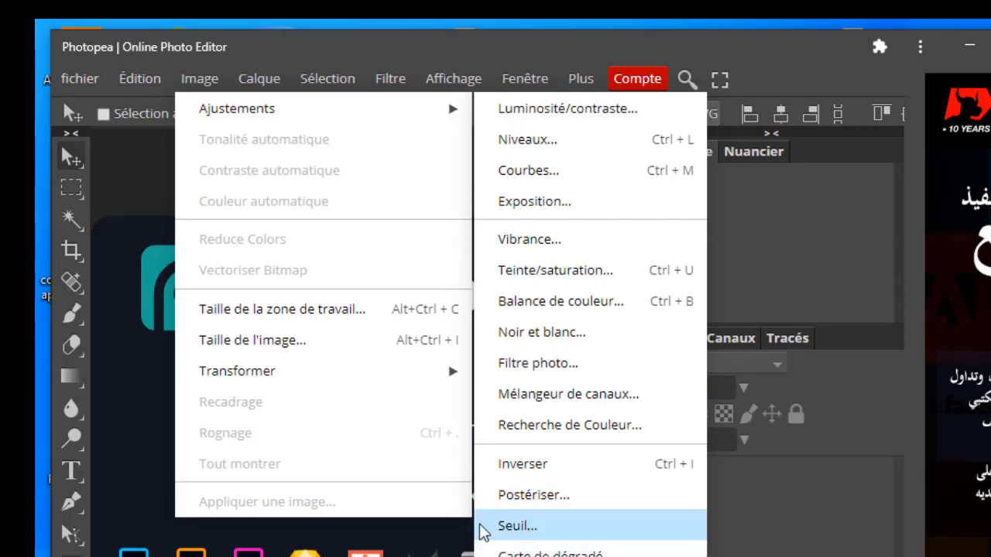
pyautogui.moveTo(267, 85)
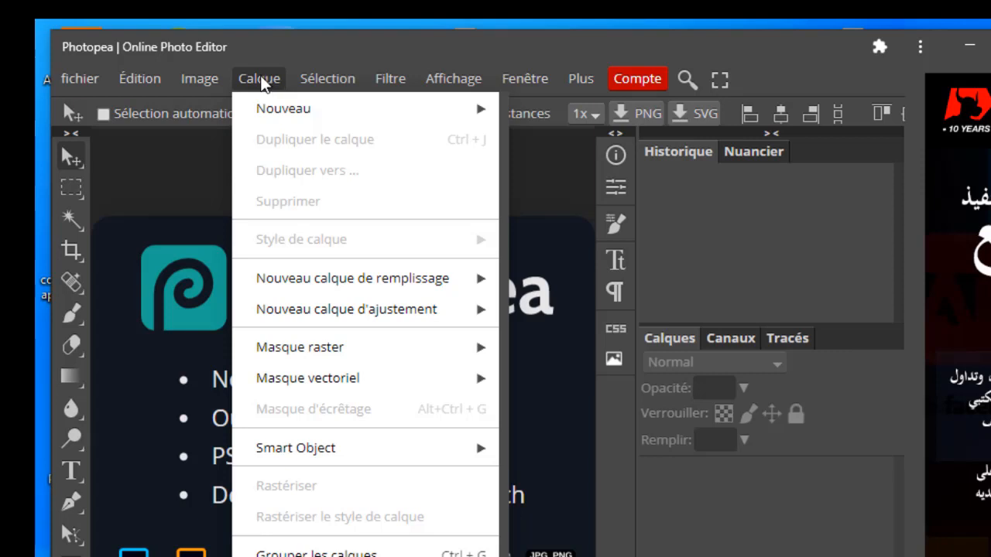
pyautogui.moveTo(256, 102)
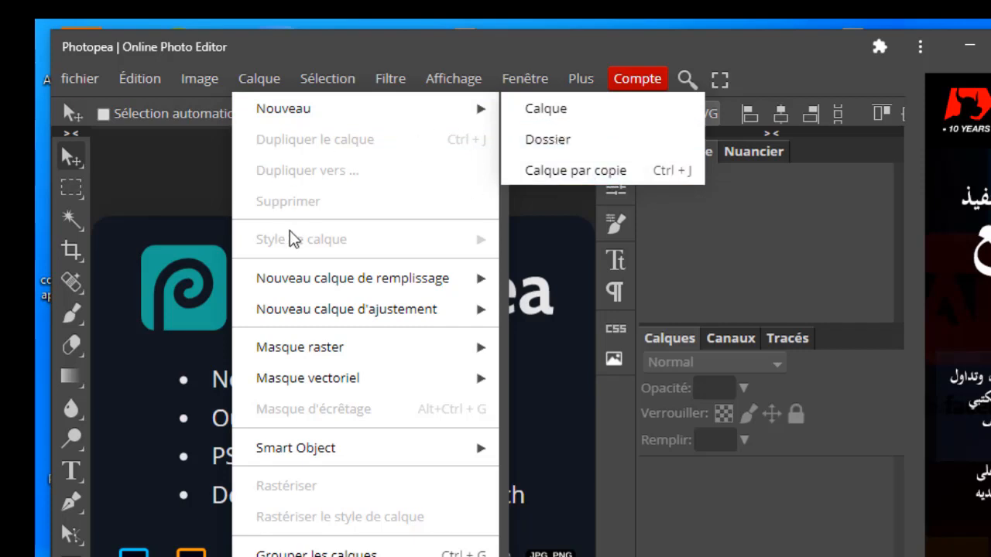
# Look through the selection commands, filter categories, view settings, available panels, and language and theme options
pyautogui.moveTo(328, 81)
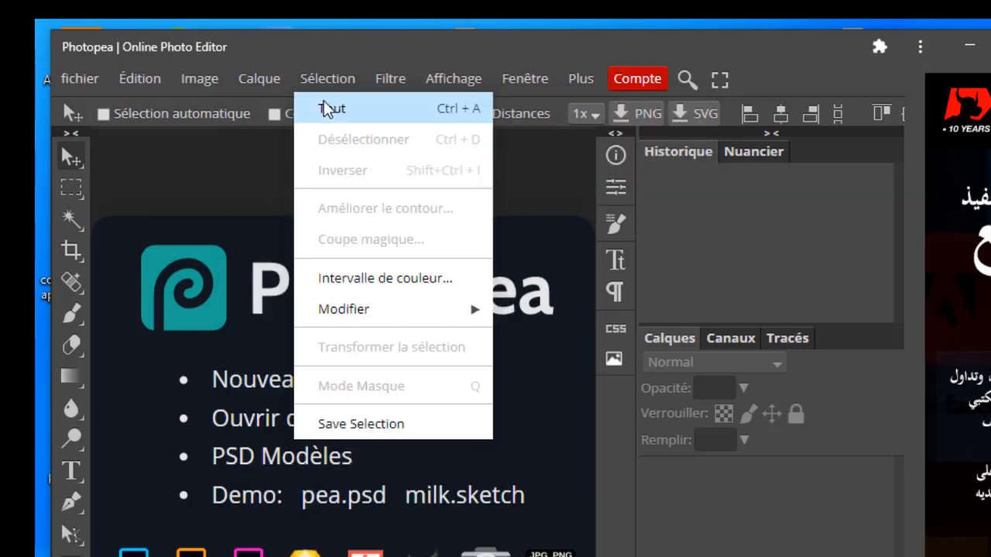
pyautogui.moveTo(388, 84)
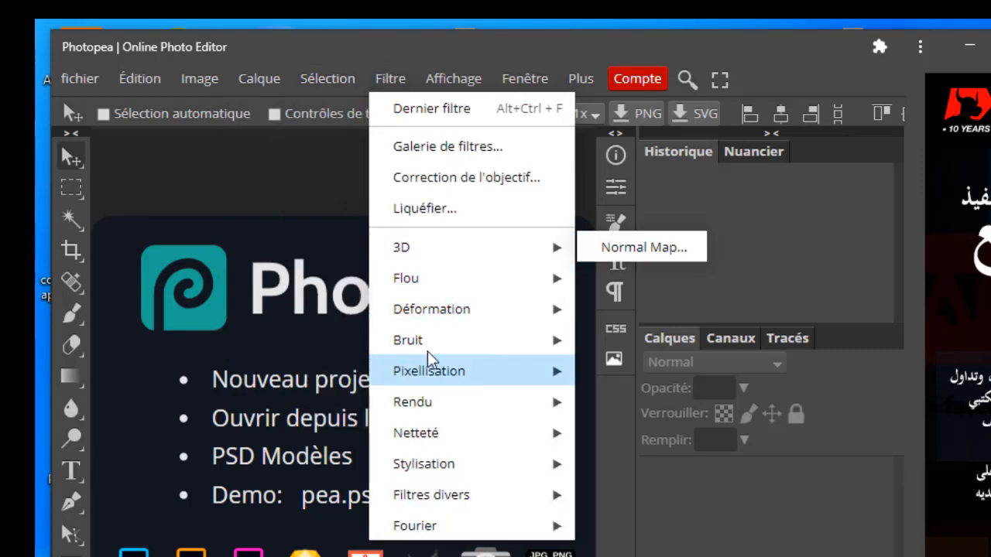
pyautogui.moveTo(489, 385)
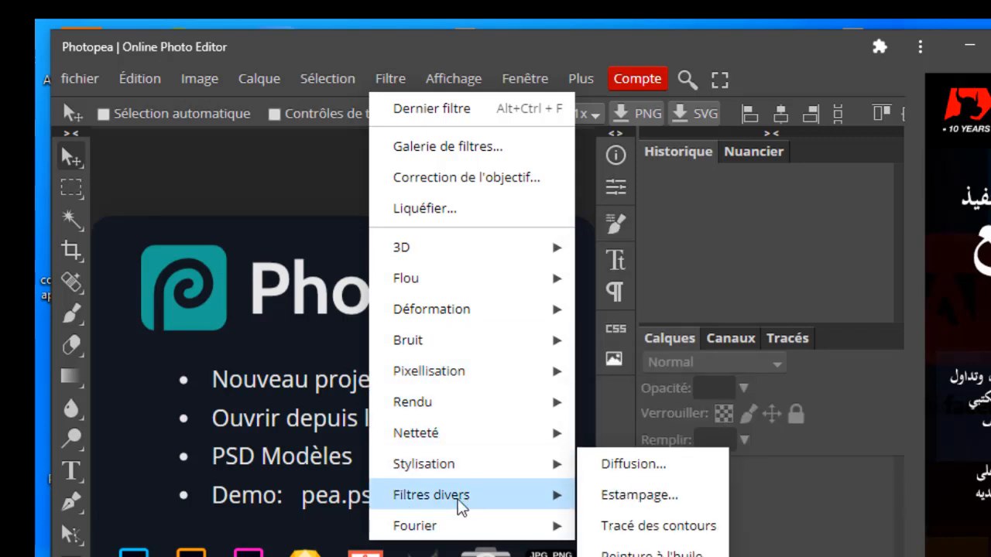
pyautogui.moveTo(456, 96)
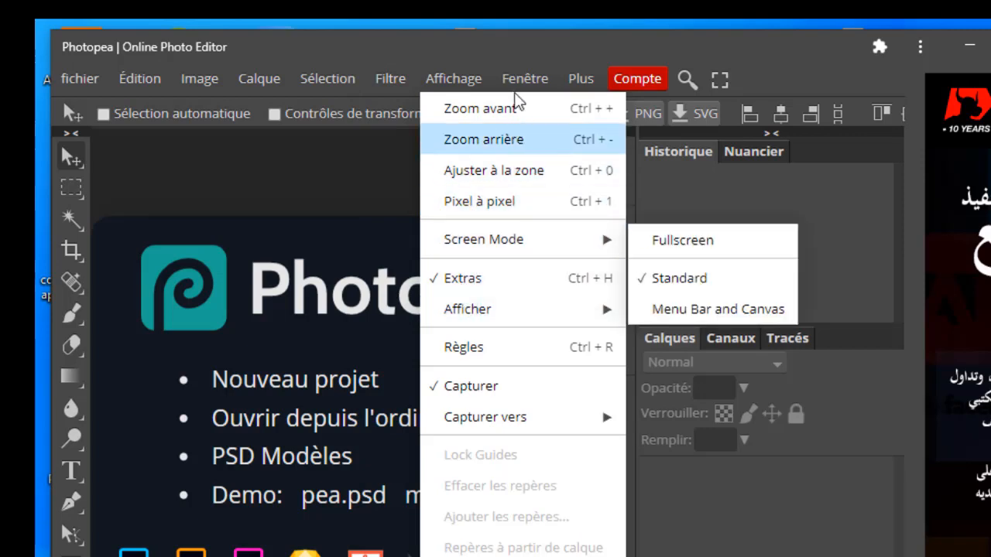
pyautogui.moveTo(519, 87)
pyautogui.moveTo(542, 108)
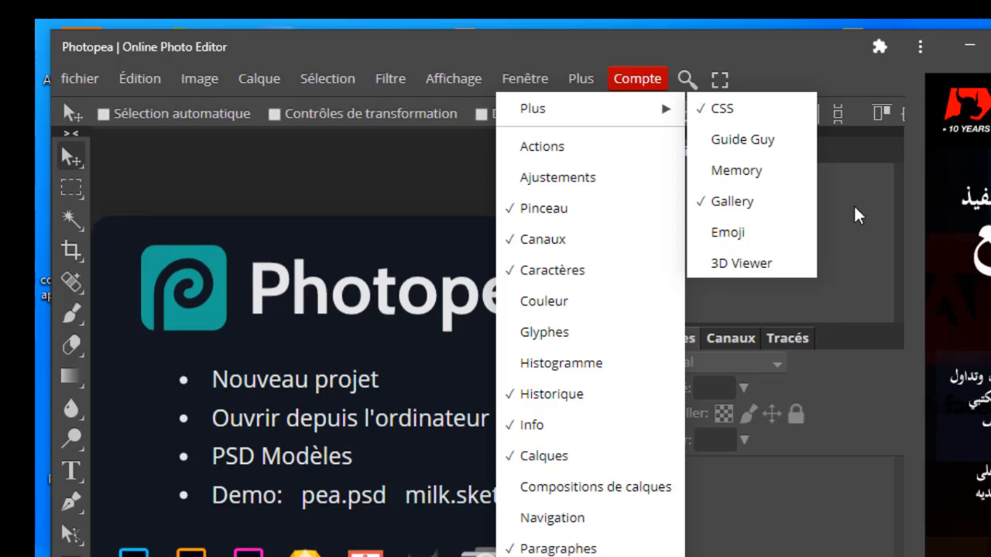
pyautogui.moveTo(577, 81)
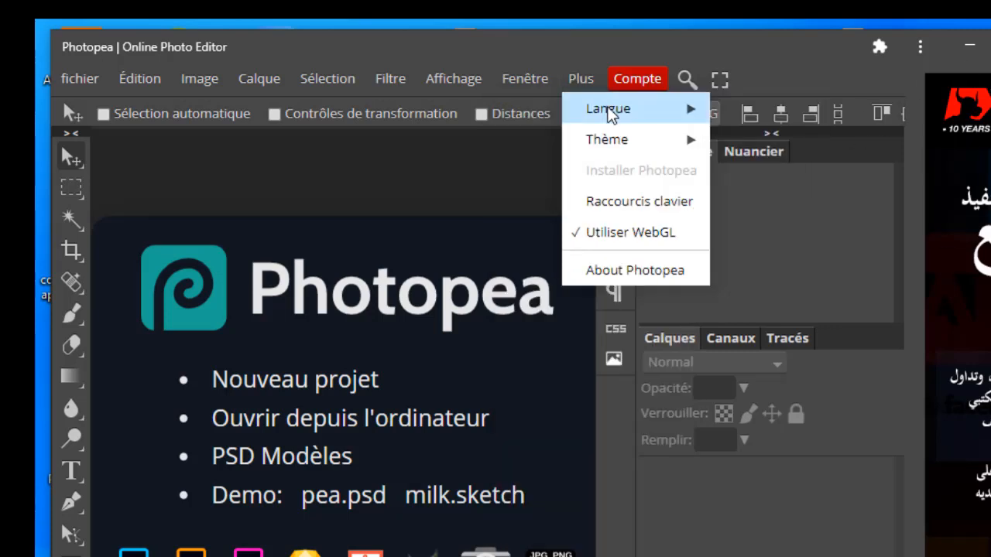
pyautogui.moveTo(611, 111)
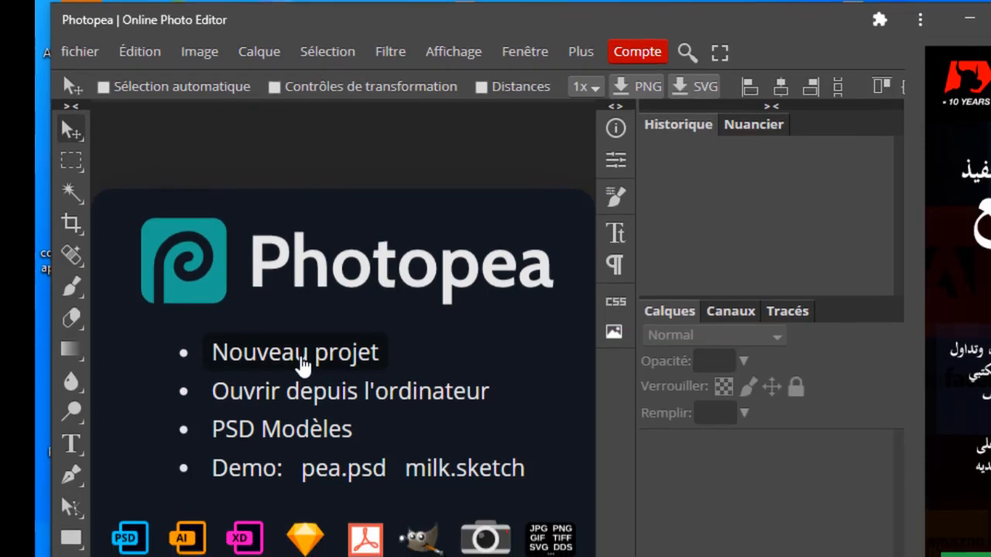
# Create a new project from the FB Event Image preset at 1920 x 1080 px with a white background
pyautogui.click(302, 357)
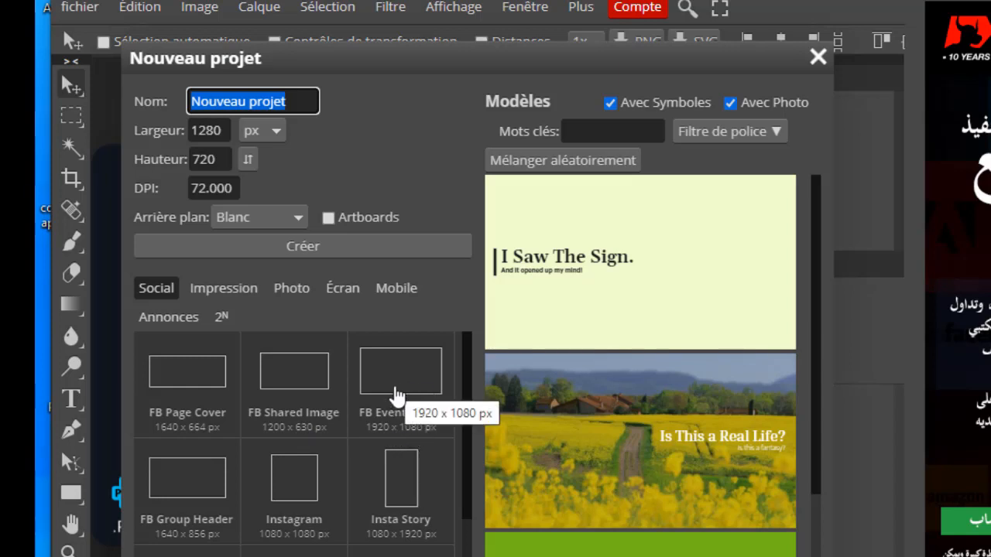
pyautogui.click(395, 397)
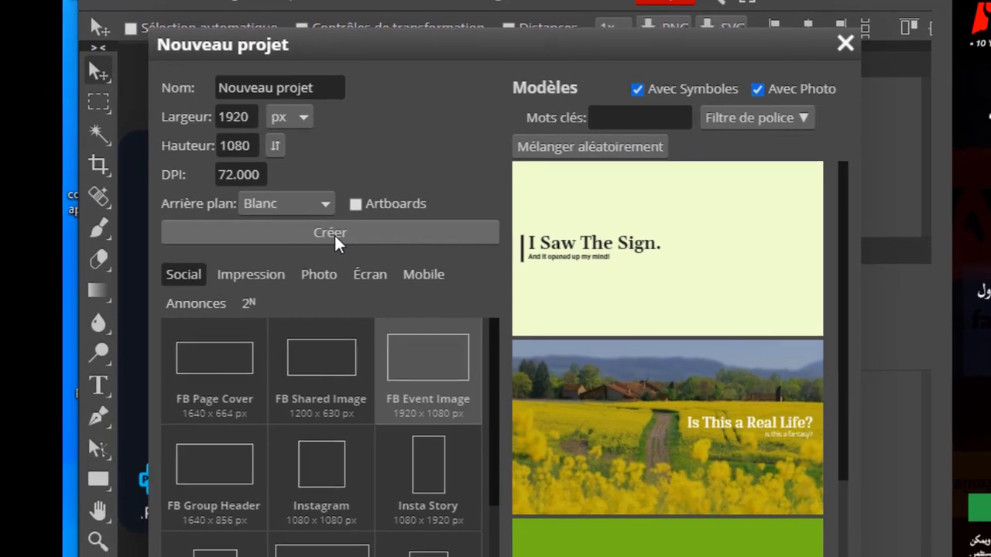
pyautogui.click(309, 245)
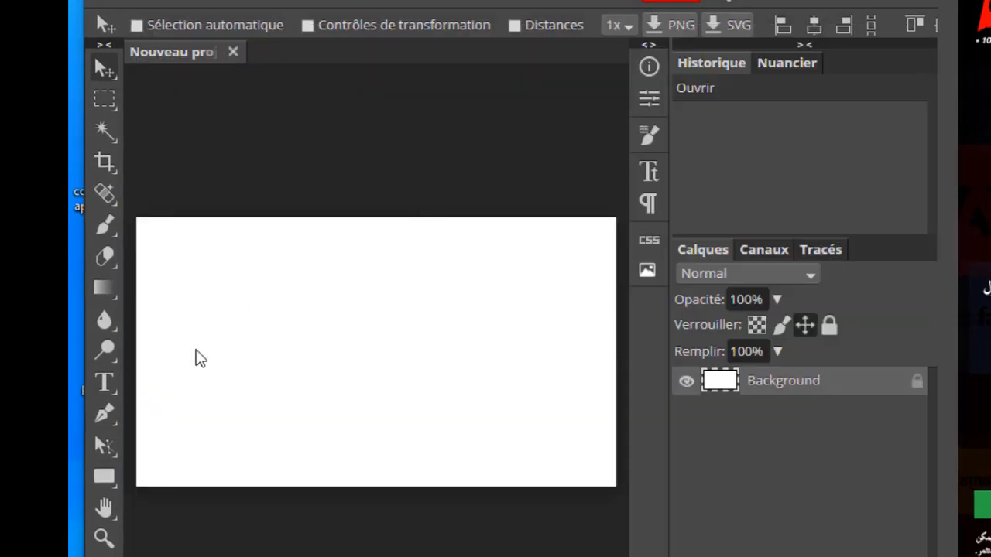
# Place the image 01.PNG from the Images folder into the blank project
pyautogui.click(115, 2)
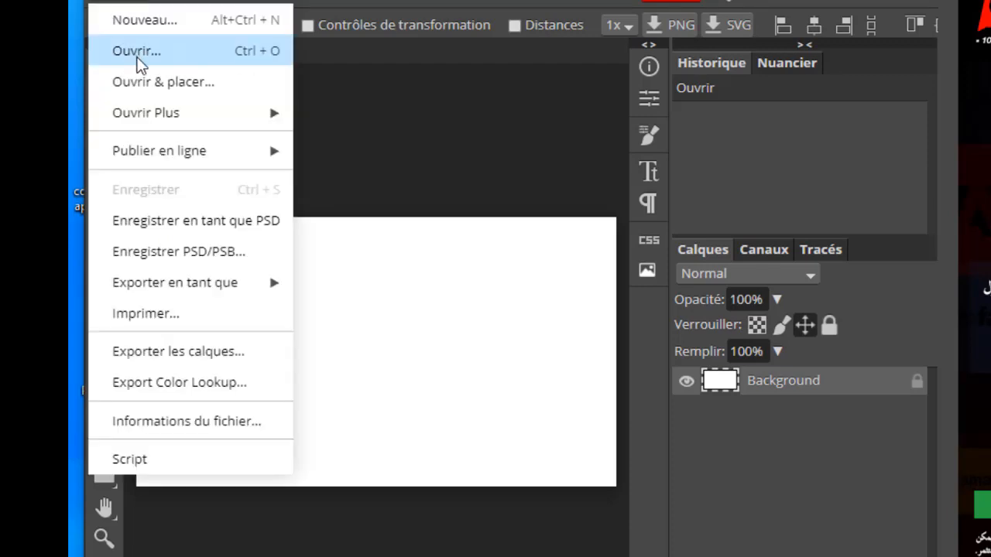
pyautogui.click(190, 81)
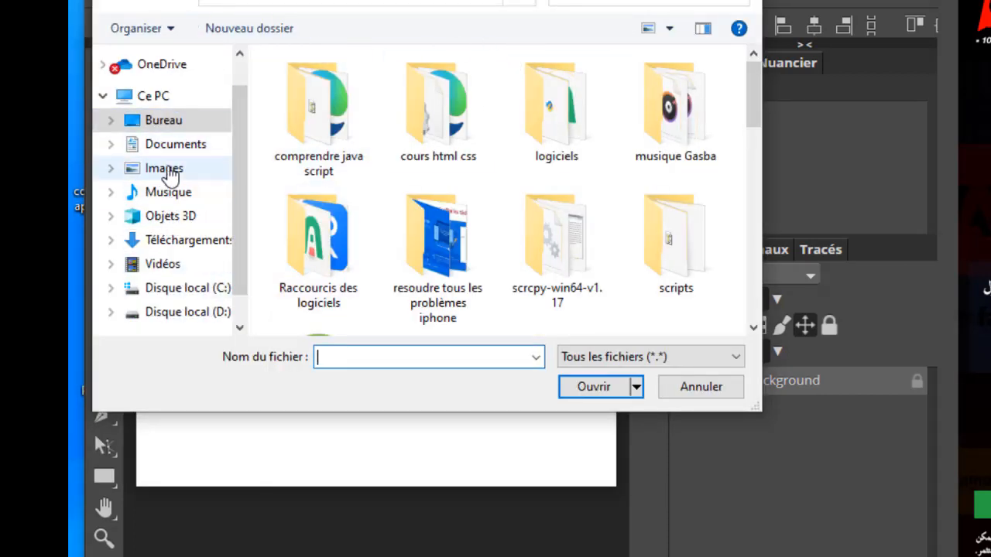
pyautogui.click(139, 170)
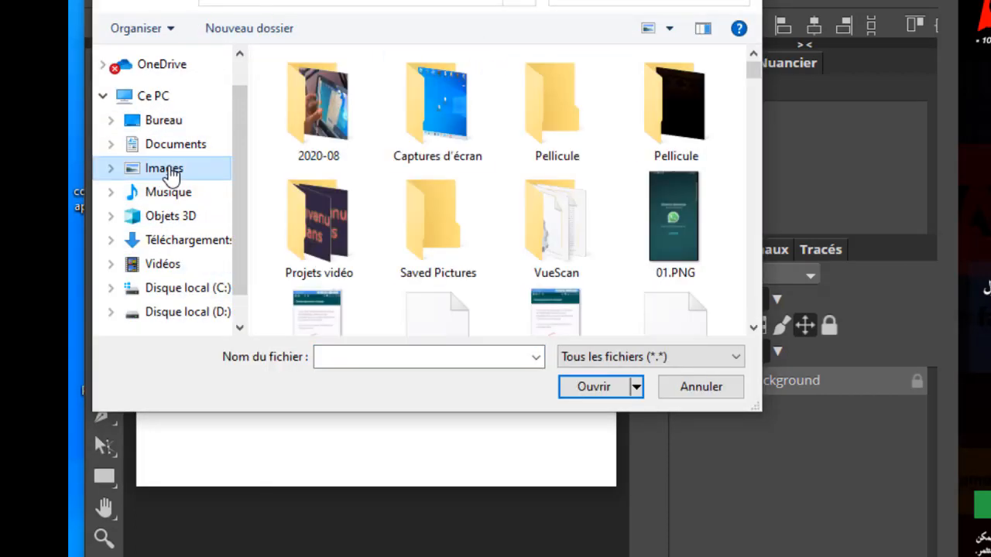
pyautogui.click(676, 230)
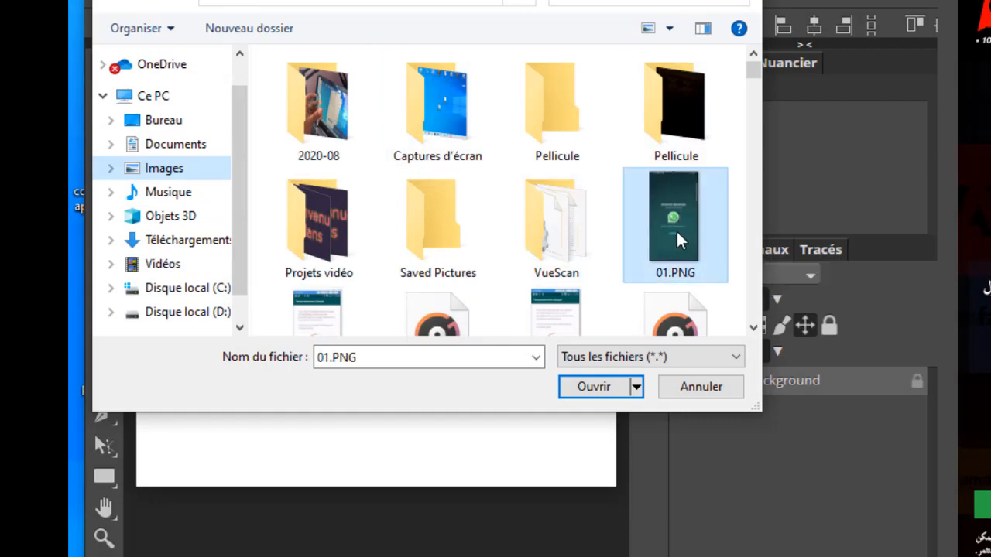
pyautogui.click(594, 396)
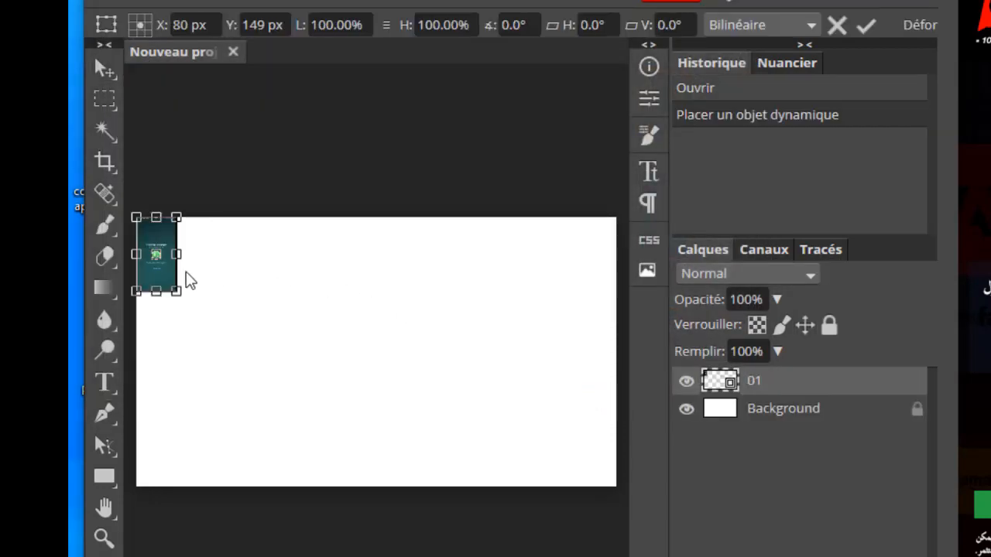
# Stretch the placed 01 image to about 725% width and 364% height, move it against the canvas's right edge, and apply the transform
pyautogui.moveTo(181, 255); pyautogui.dragTo(430, 268)
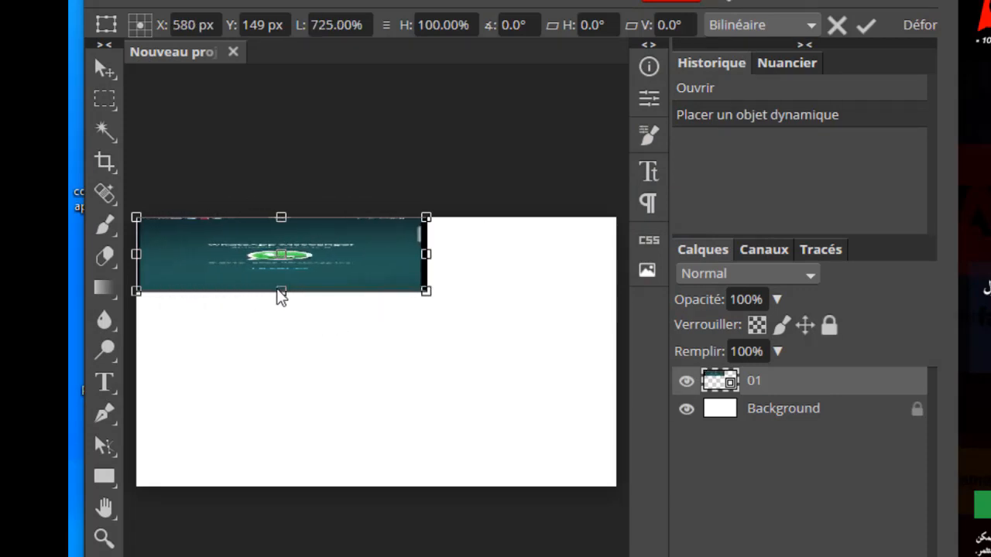
pyautogui.moveTo(279, 291); pyautogui.dragTo(466, 292)
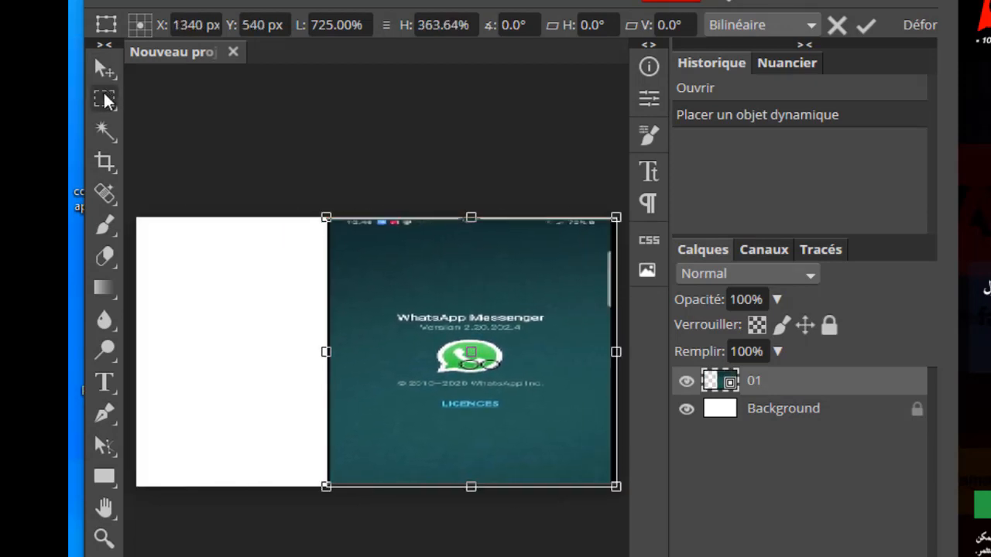
pyautogui.click(107, 78)
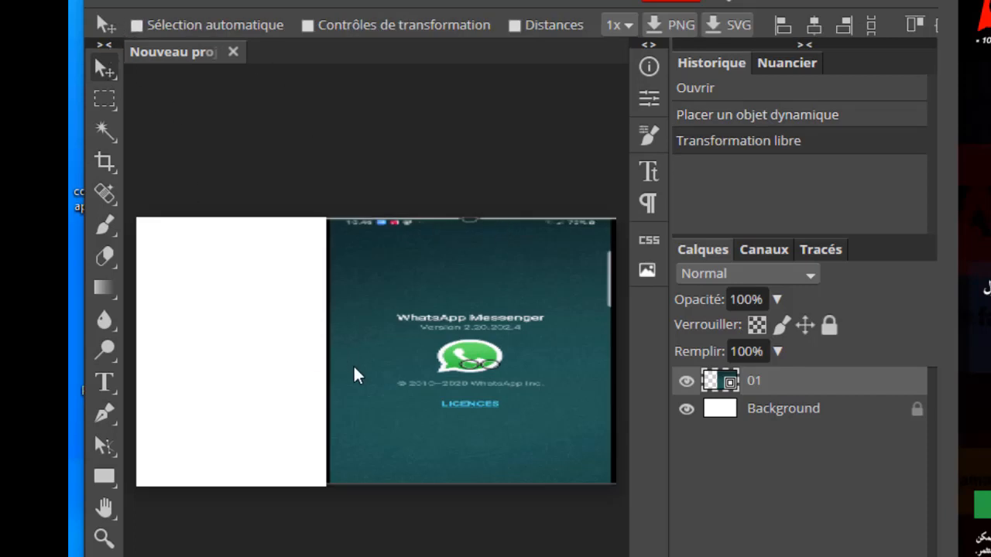
# Place the image android.jpg from the Images folder into the project
pyautogui.click(104, 0)
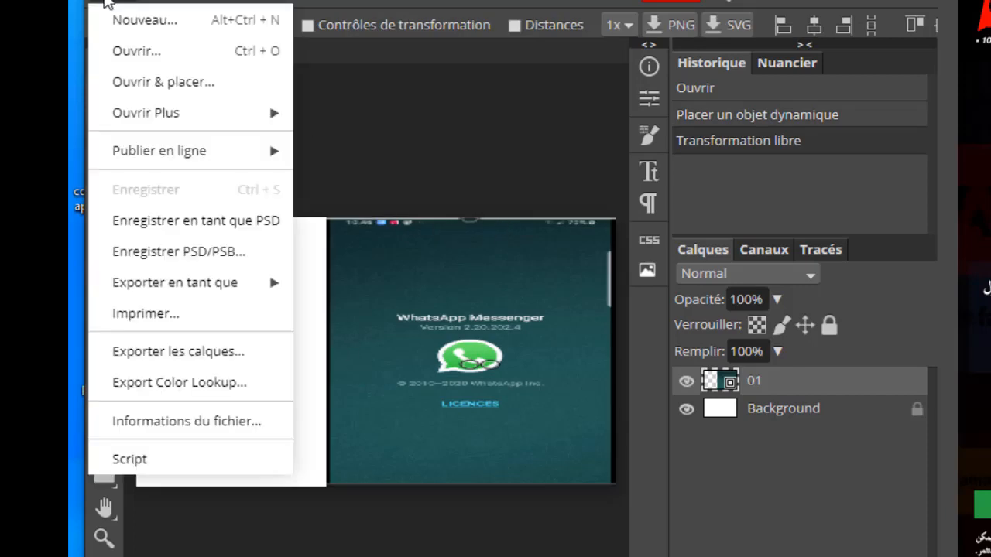
pyautogui.click(192, 85)
pyautogui.moveTo(756, 72); pyautogui.dragTo(753, 89)
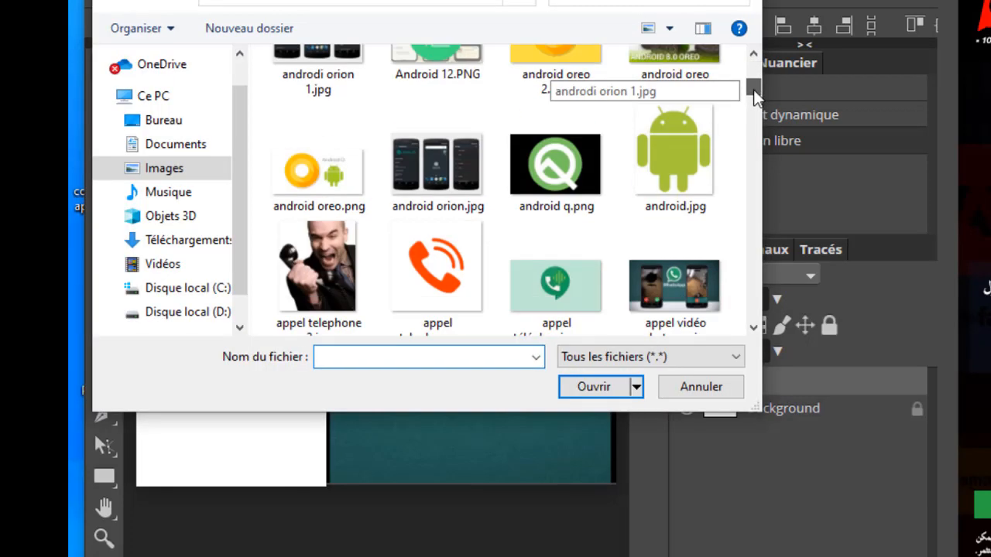
pyautogui.click(666, 155)
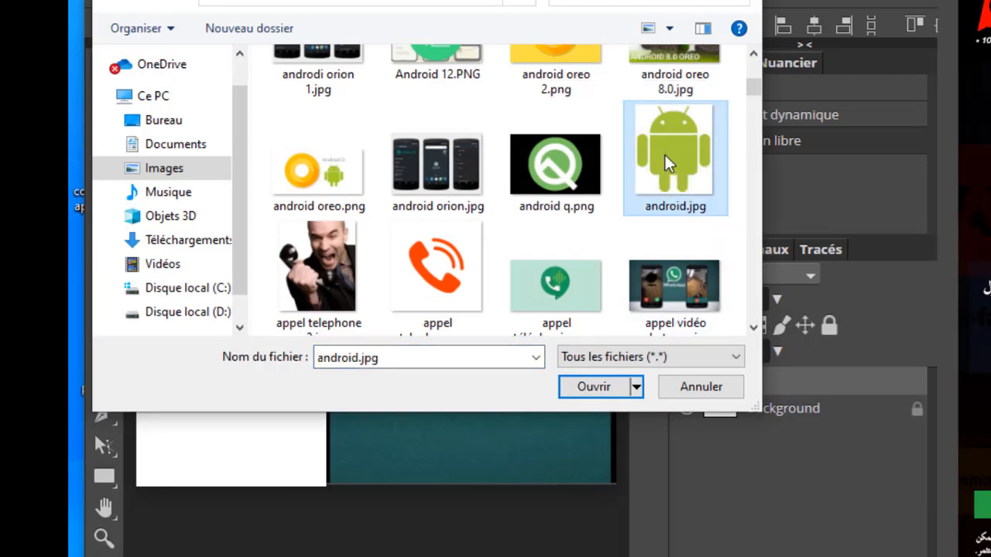
pyautogui.click(588, 389)
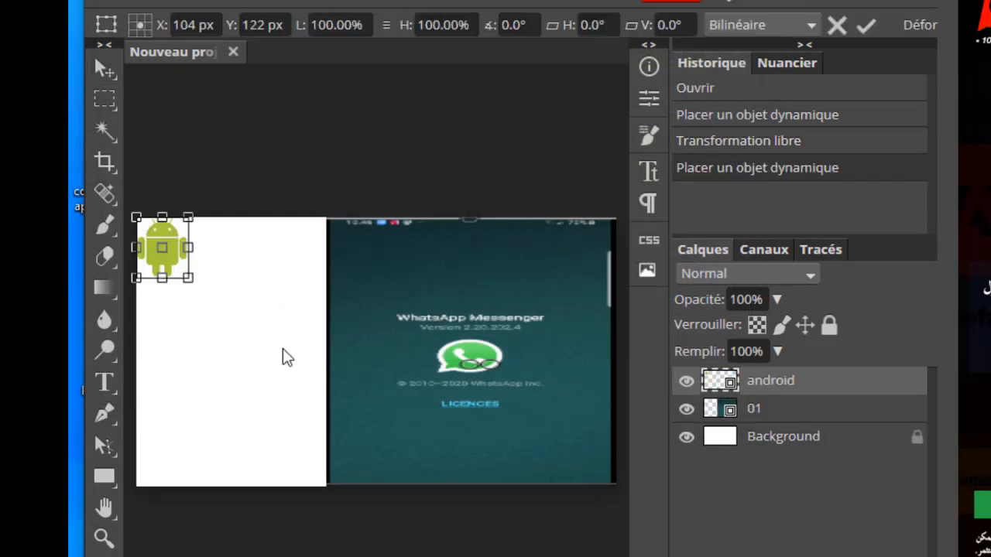
# Scale the Android image to about 243% width and 135% height, move it to the lower white area, and apply the transform
pyautogui.moveTo(189, 247); pyautogui.dragTo(262, 247)
pyautogui.moveTo(198, 279); pyautogui.dragTo(248, 449)
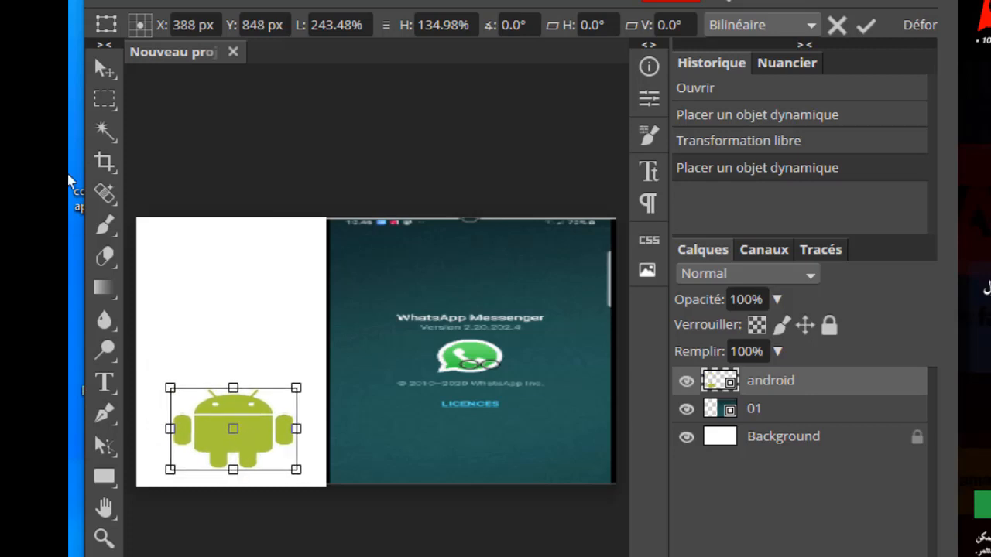
pyautogui.click(106, 70)
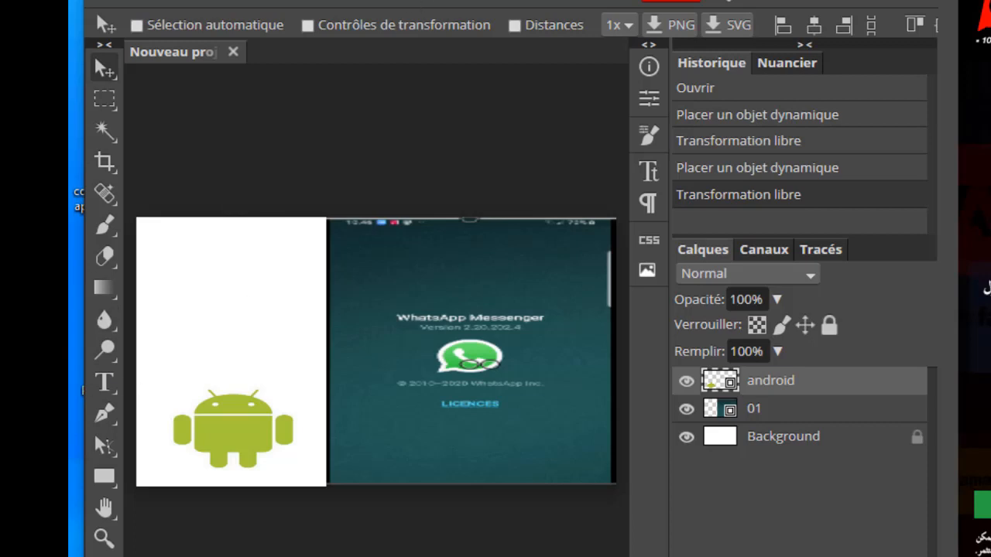
# Add a new empty layer above the android layer
pyautogui.click(294, 0)
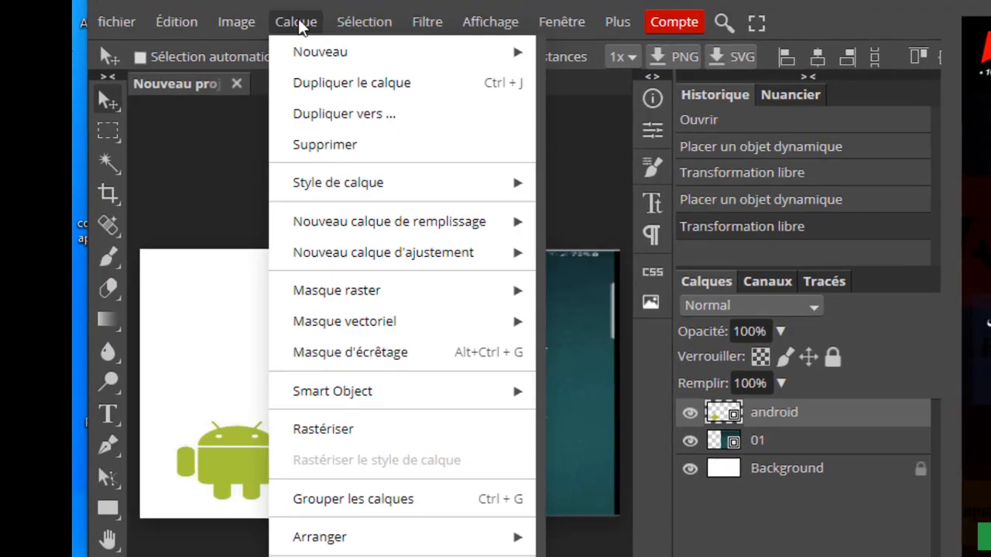
pyautogui.moveTo(521, 20)
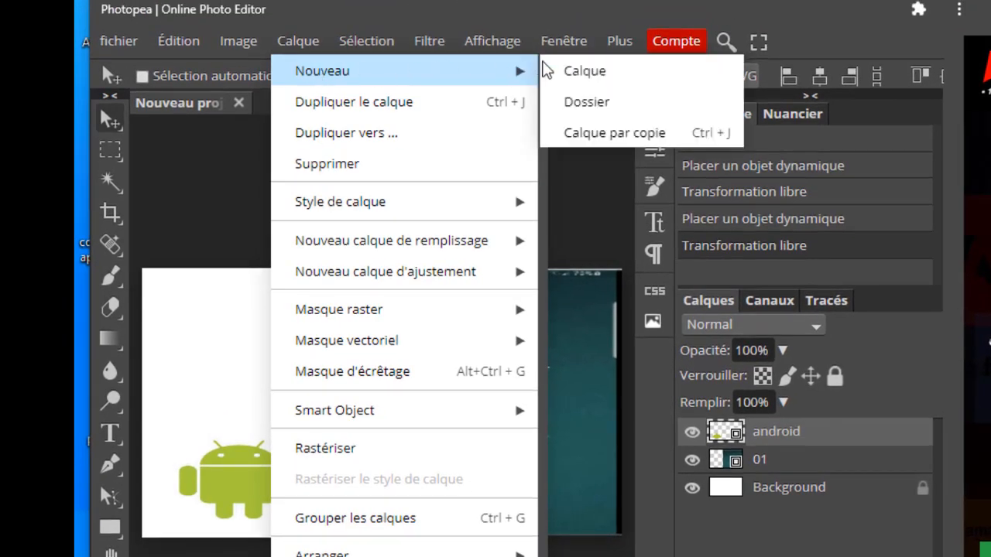
pyautogui.click(593, 75)
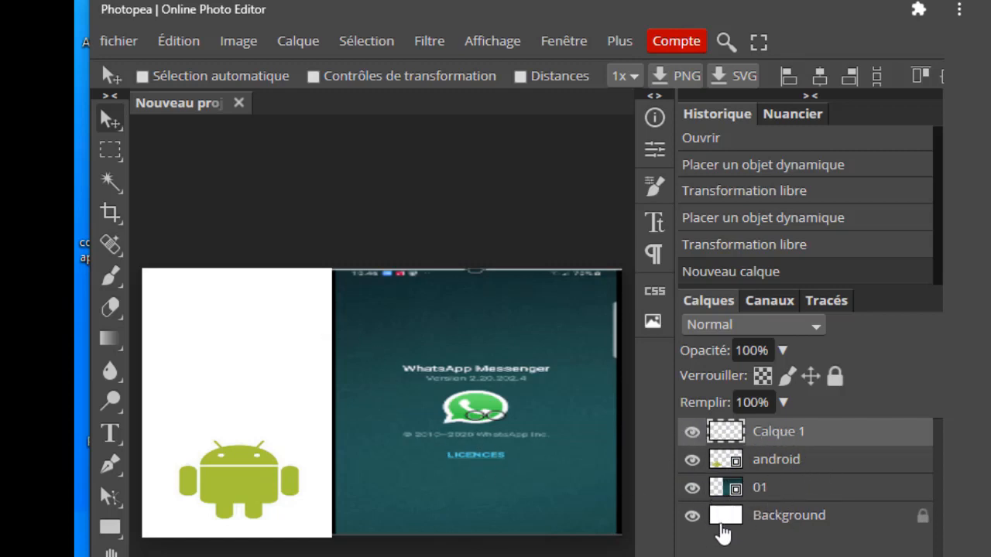
# Set up the horizontal Text tool with size 44 px, red colour e81818 and centred alignment
pyautogui.click(120, 443)
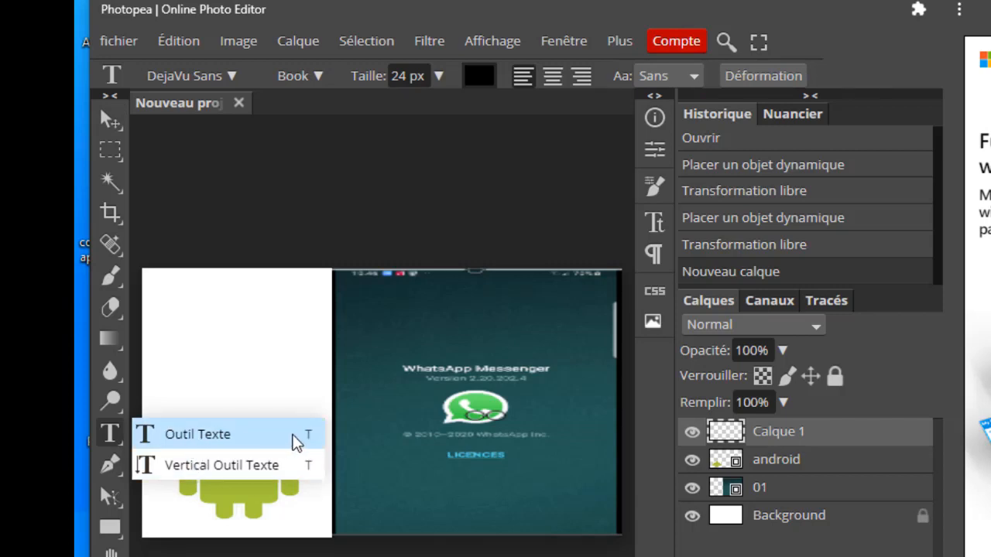
pyautogui.click(203, 438)
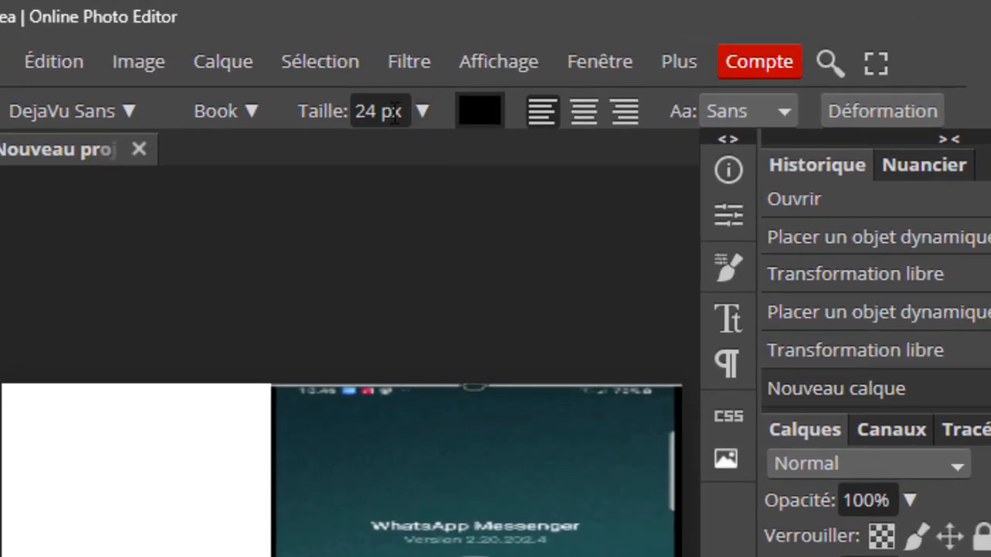
pyautogui.click(422, 111)
pyautogui.moveTo(376, 155)
pyautogui.mouseDown()
pyautogui.moveTo(408, 151)
pyautogui.moveTo(364, 155)
pyautogui.moveTo(383, 155)
pyautogui.mouseUp()
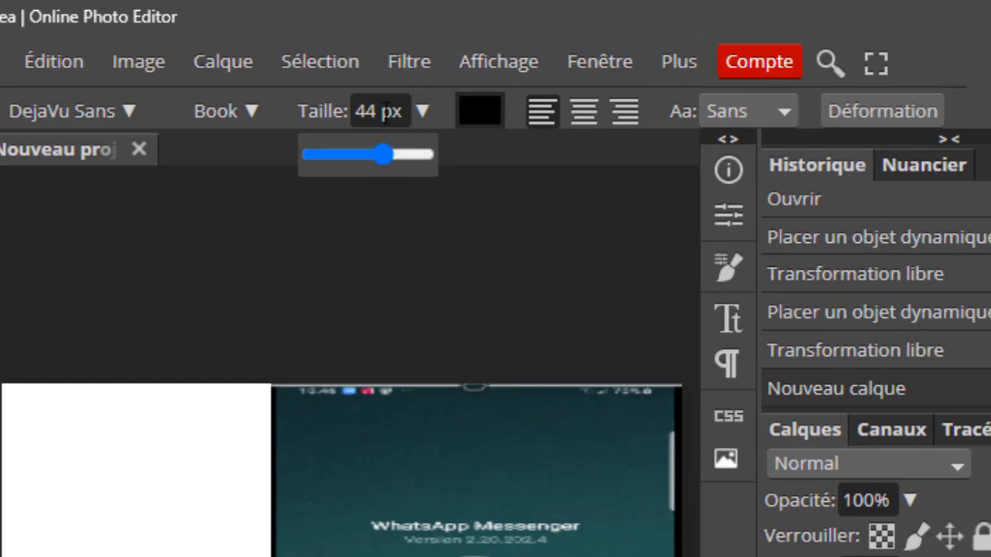
pyautogui.click(489, 120)
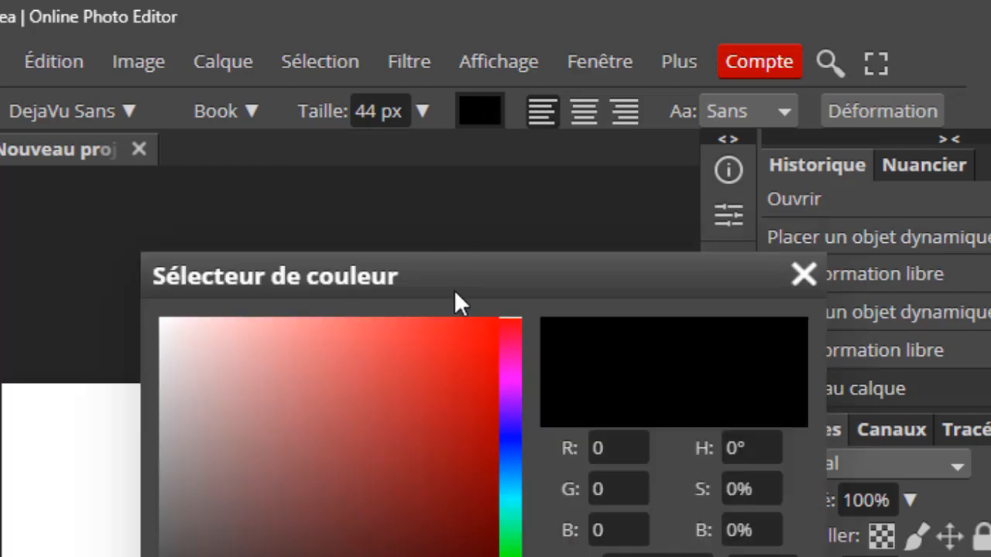
pyautogui.click(462, 349)
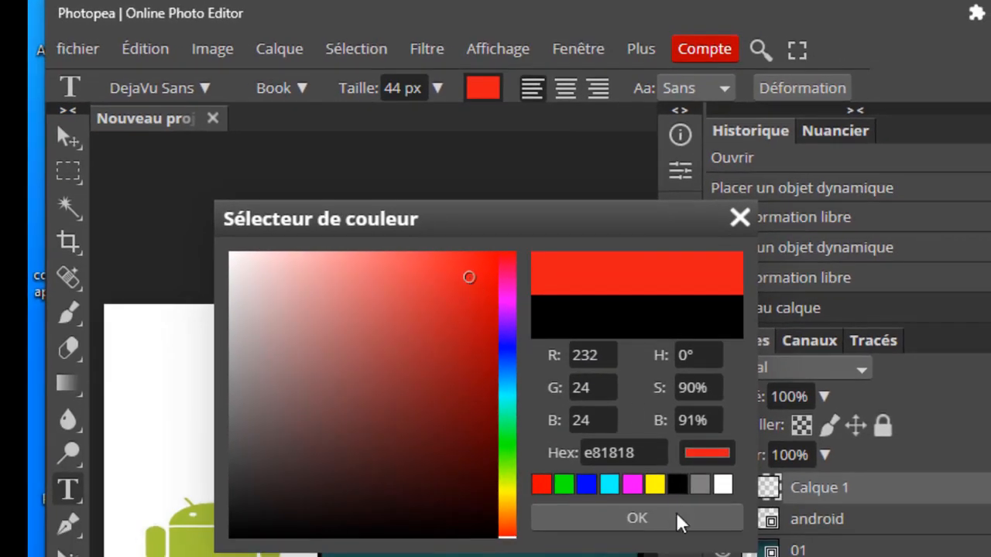
pyautogui.click(655, 556)
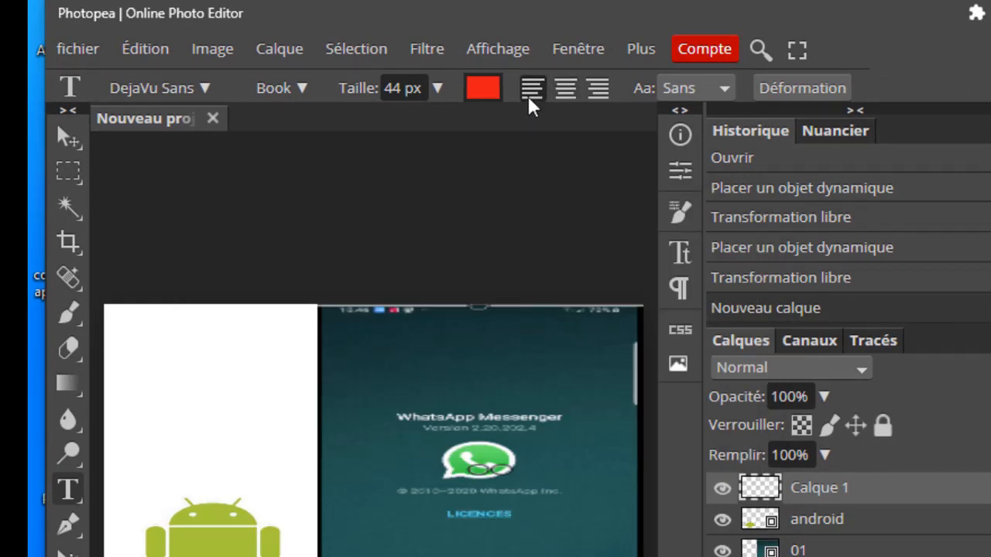
pyautogui.click(565, 88)
# Add the text "canalmelak" in the white area and move it above the Android robot
pyautogui.click(160, 398)
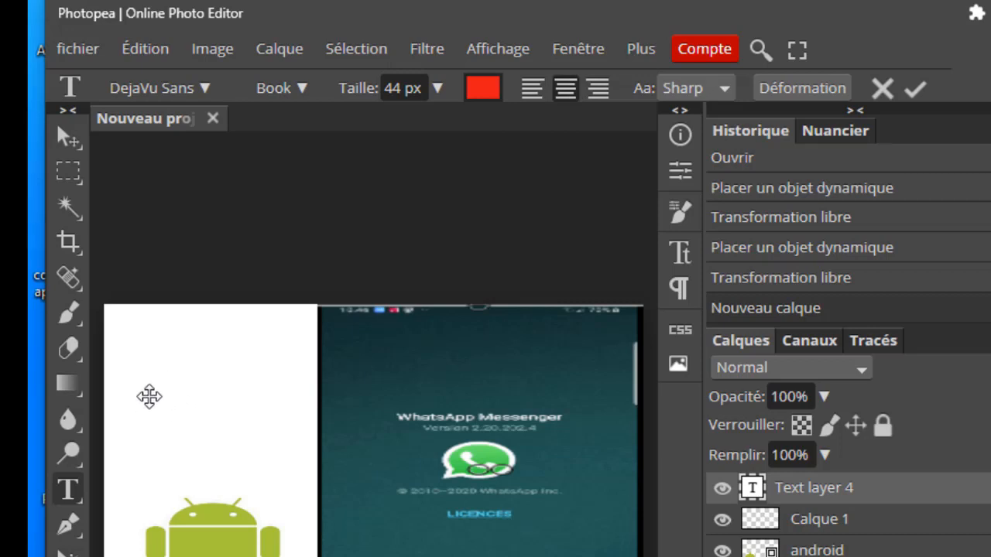
pyautogui.write('c')
pyautogui.write('analmelak')
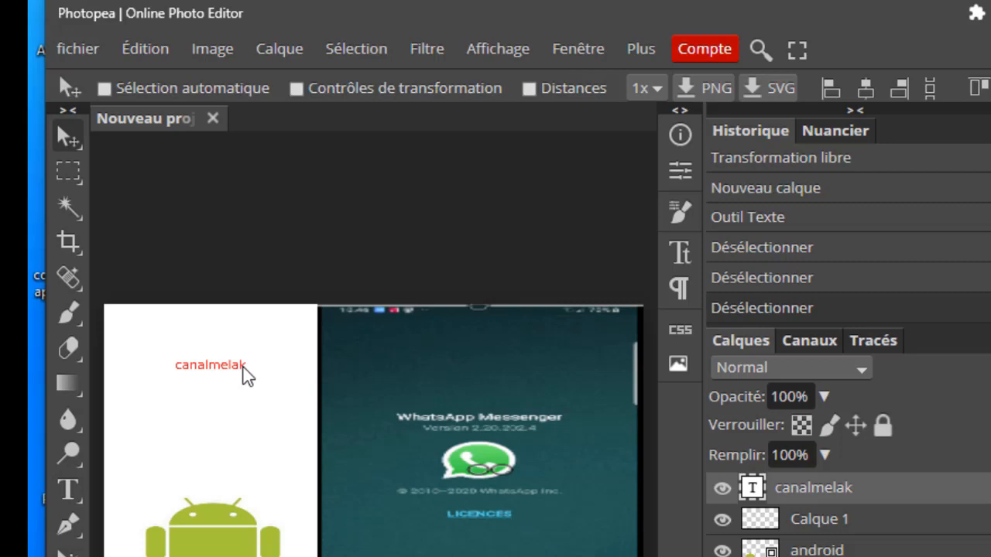
pyautogui.moveTo(246, 376); pyautogui.dragTo(212, 414)
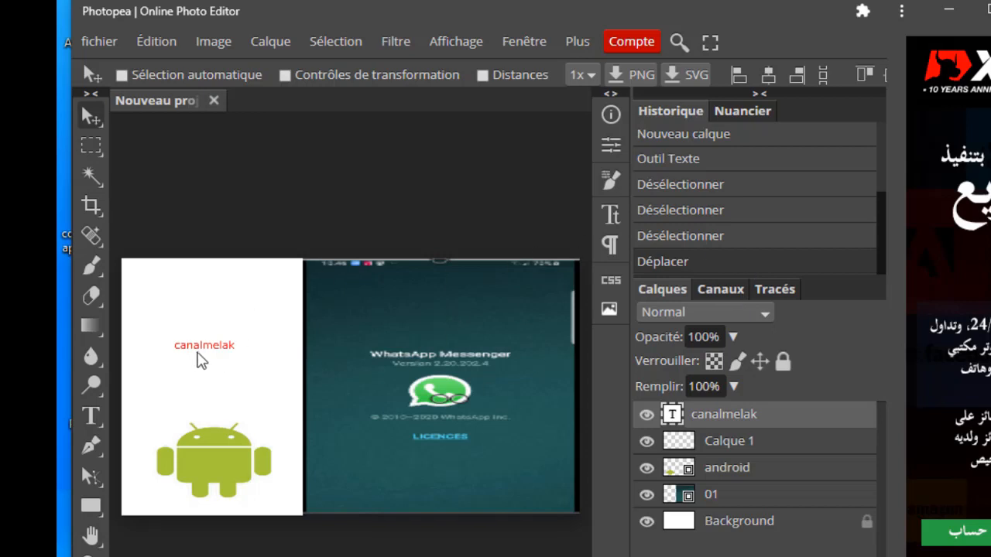
# Set the canalmelak text layer's opacity to 100%, blend mode to Fondu and fill to 87%
pyautogui.click(733, 337)
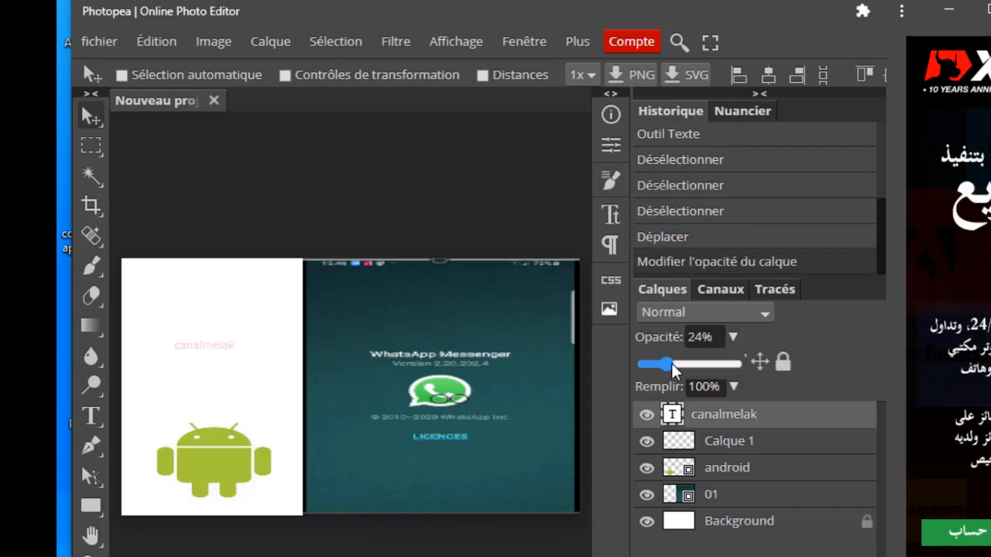
pyautogui.moveTo(662, 364); pyautogui.dragTo(742, 370)
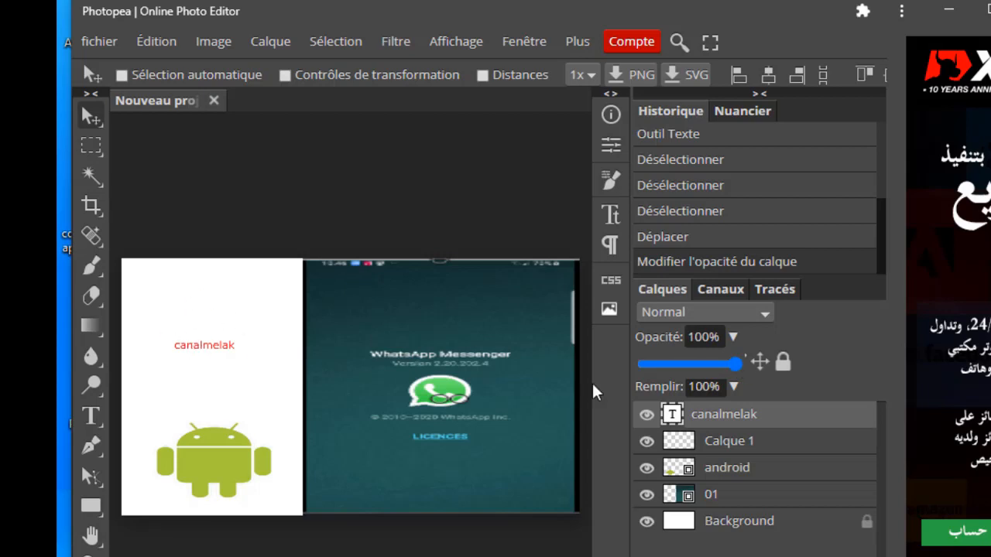
pyautogui.click(770, 318)
pyautogui.click(696, 352)
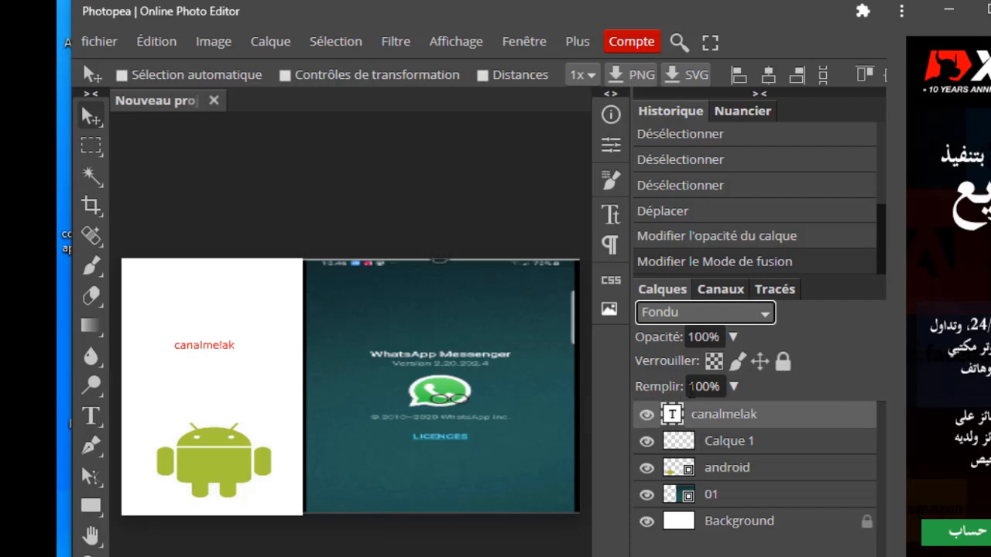
pyautogui.click(733, 386)
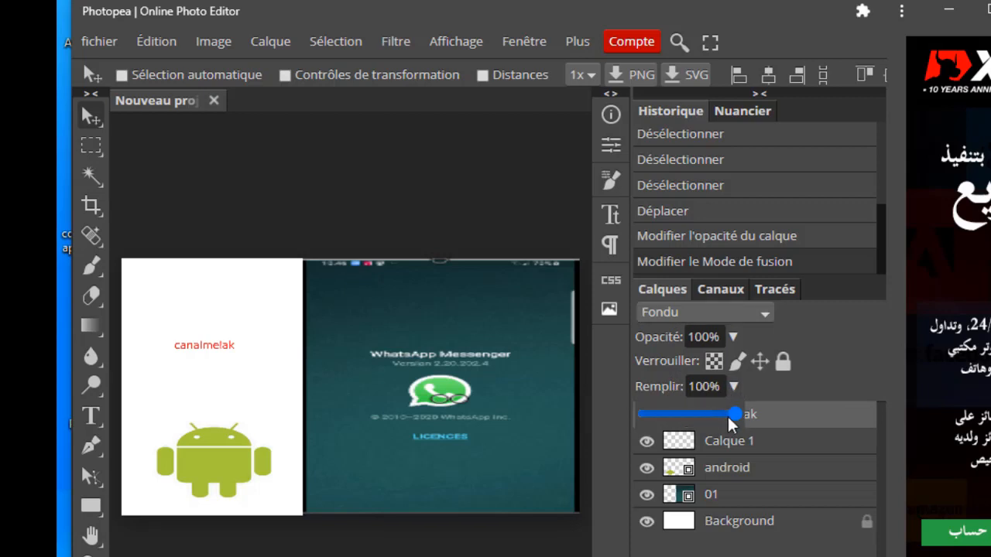
pyautogui.moveTo(733, 416)
pyautogui.mouseDown()
pyautogui.moveTo(715, 416)
pyautogui.moveTo(727, 416)
pyautogui.mouseUp()
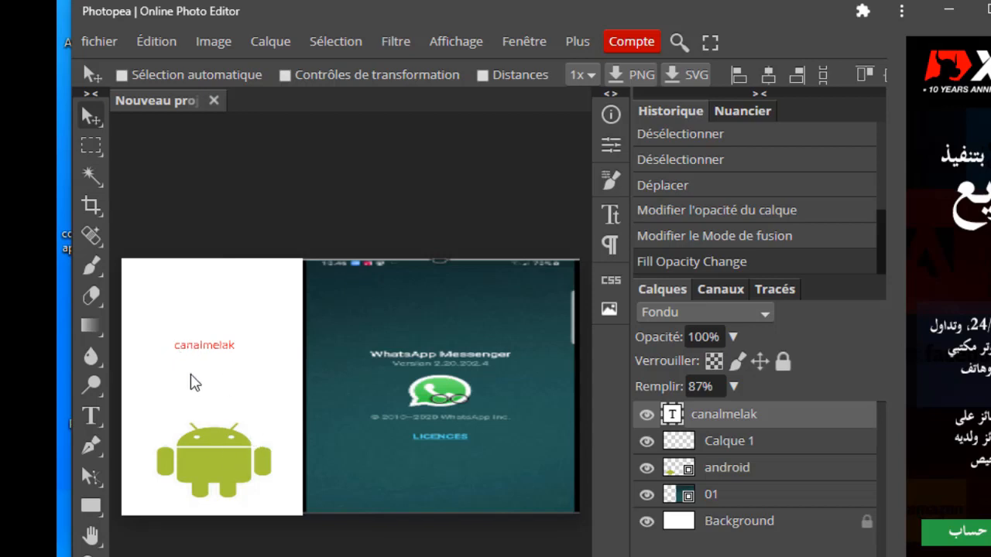
# Add a new empty layer above the canalmelak text layer
pyautogui.click(277, 48)
pyautogui.moveTo(465, 77)
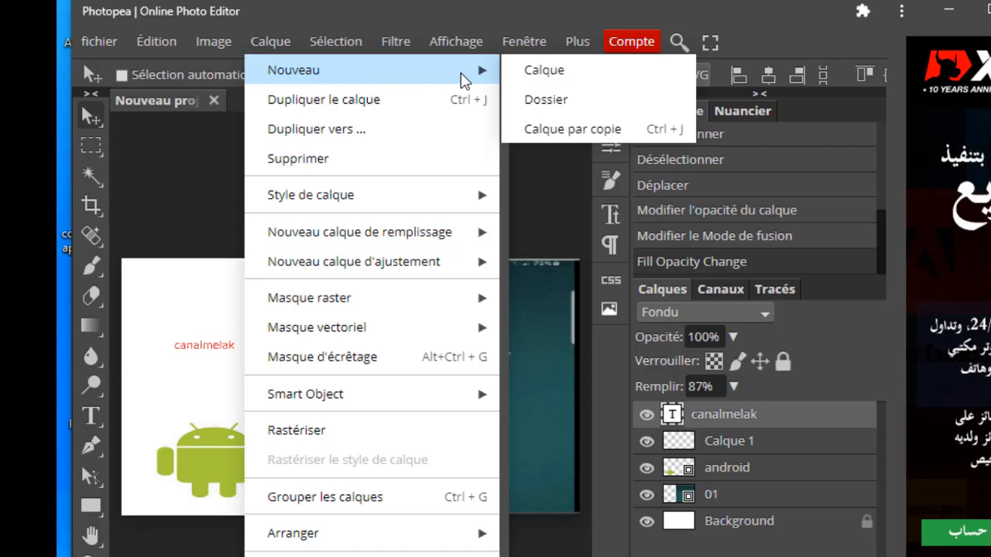
pyautogui.click(532, 71)
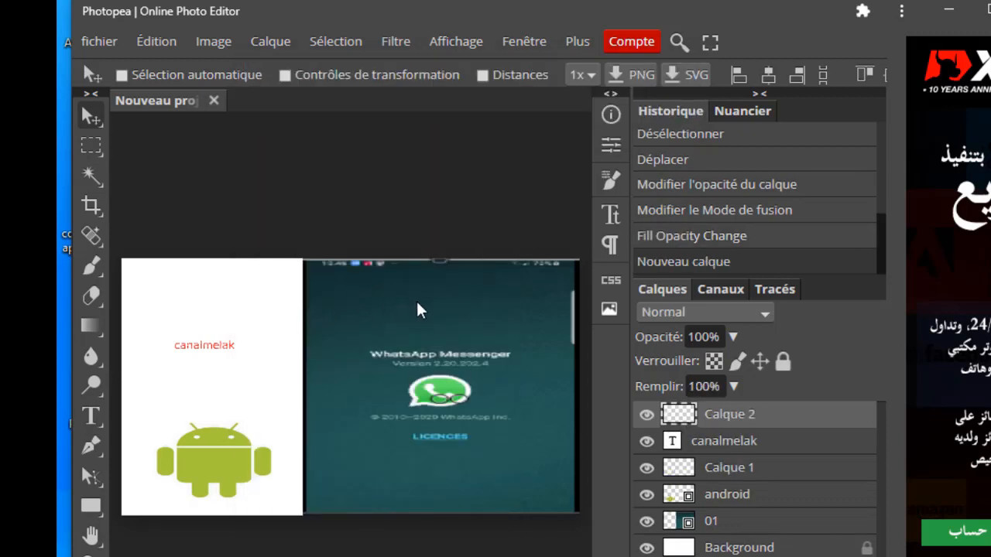
# Add the horizontal text "Essai" in the upper part of the WhatsApp image
pyautogui.rightClick(91, 418)
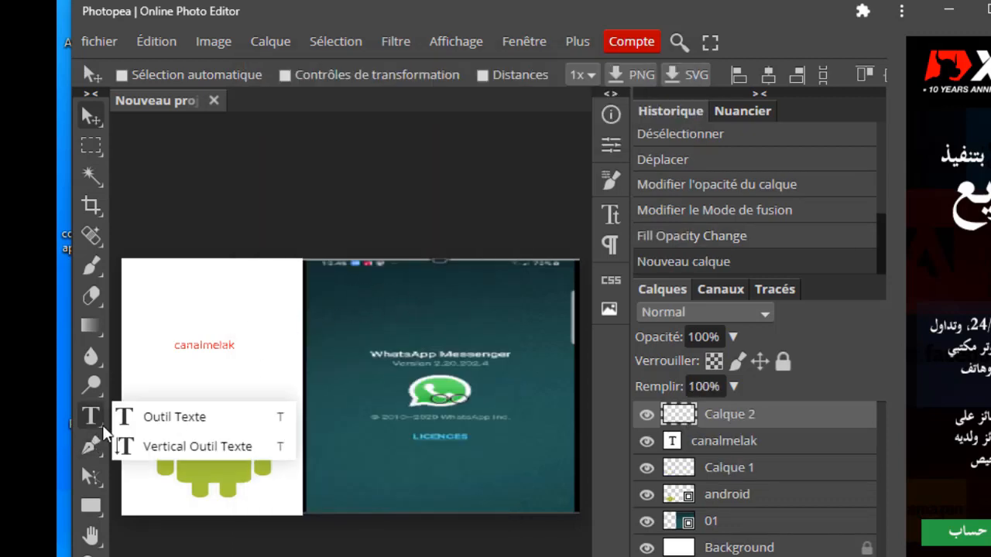
pyautogui.click(165, 420)
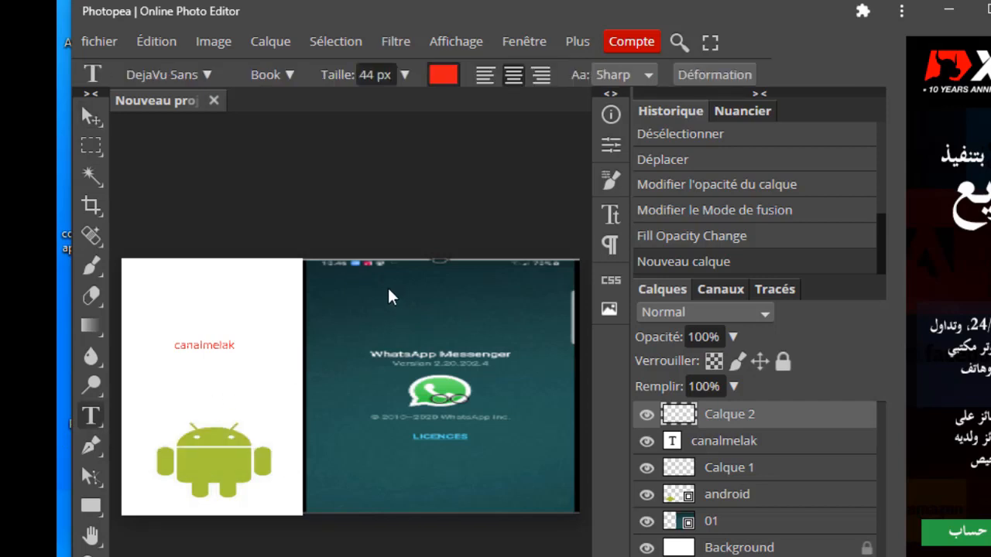
pyautogui.click(340, 297)
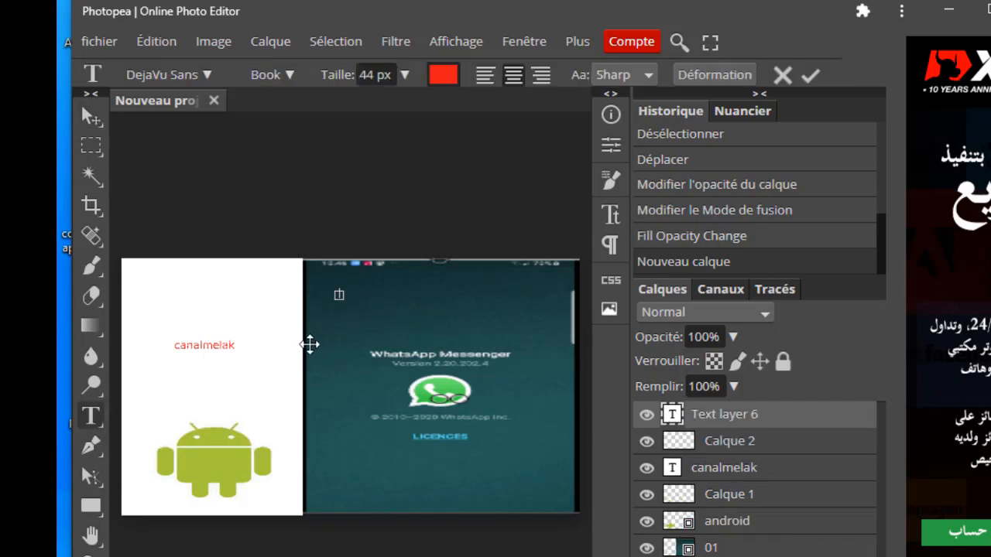
pyautogui.write('Email')
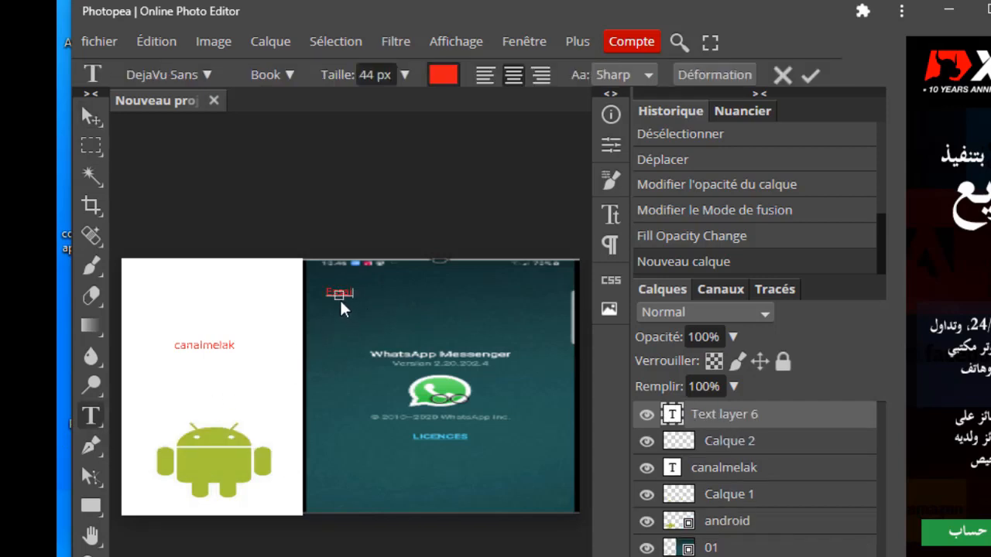
# Set the whole Essai text to size 116 px and pure red ff0000
pyautogui.hotkey('ctrl', 'a')
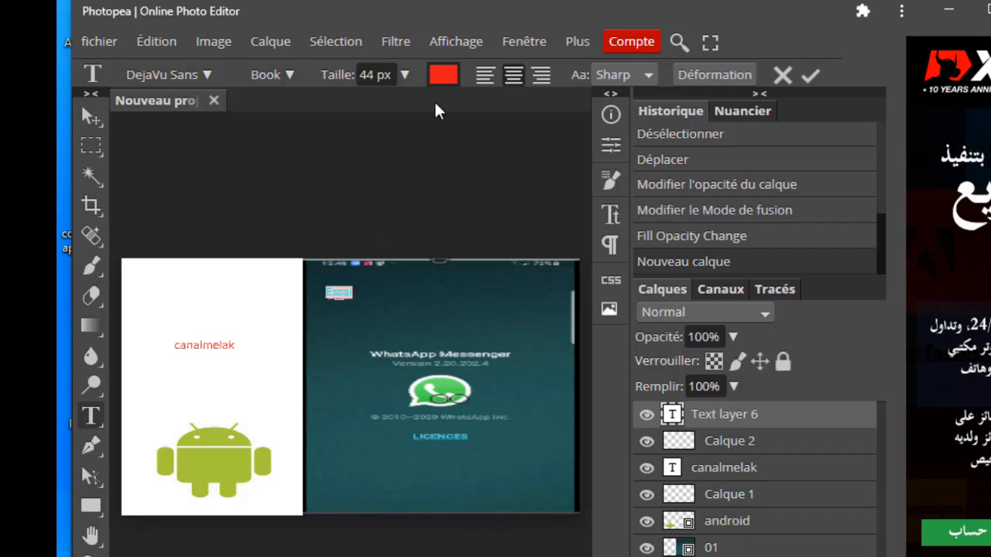
pyautogui.click(404, 74)
pyautogui.moveTo(380, 107); pyautogui.dragTo(398, 104)
pyautogui.click(443, 74)
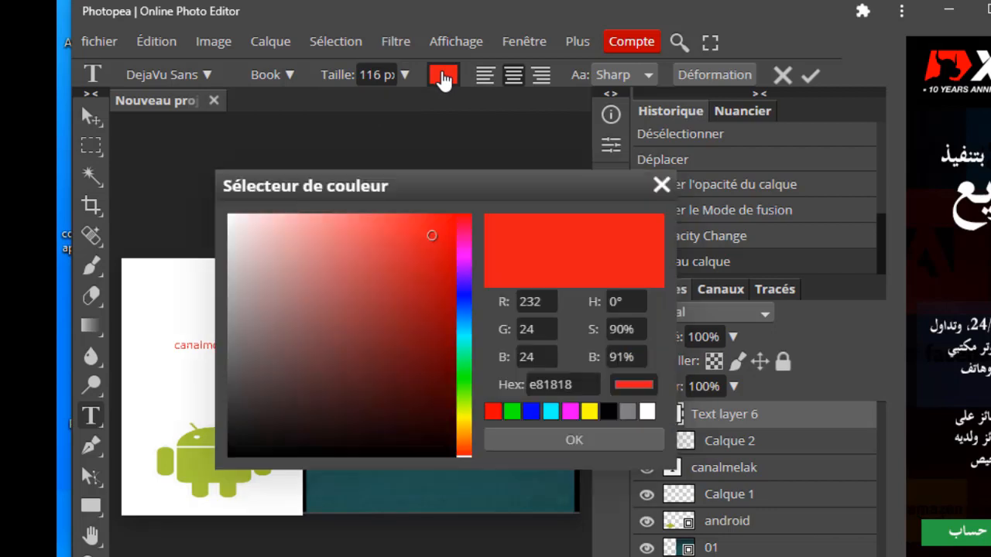
pyautogui.click(494, 412)
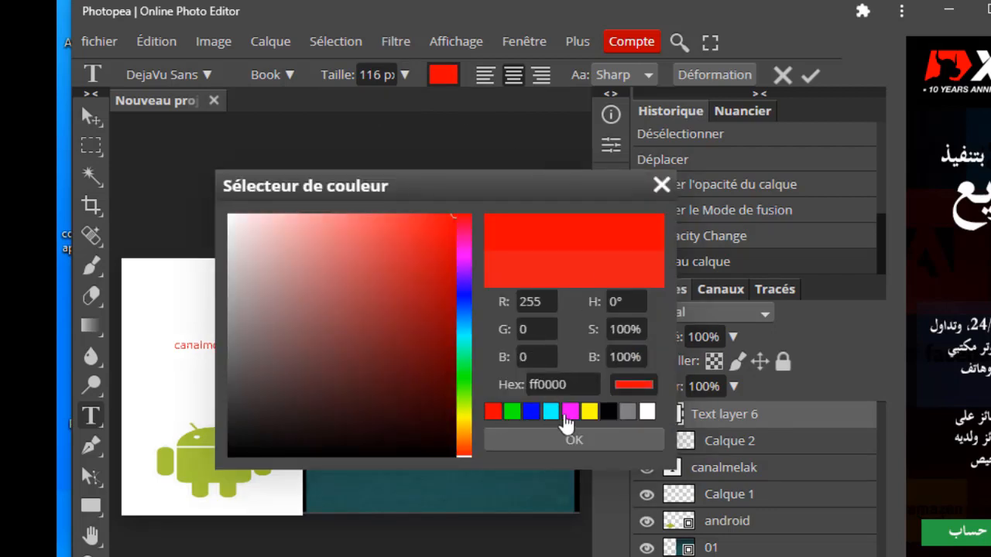
pyautogui.click(574, 440)
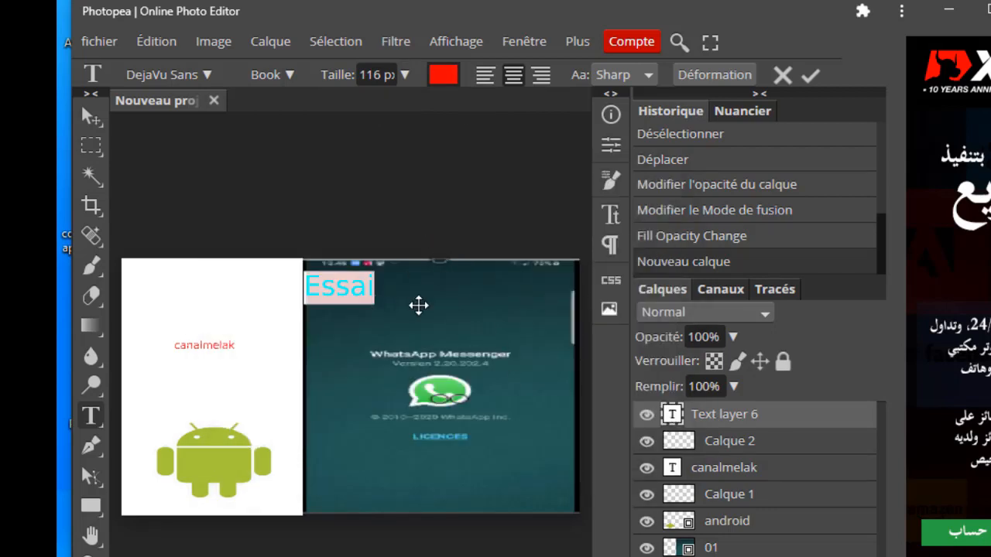
# Move the Essai text to the upper-right part of the WhatsApp image and toggle its layer's visibility off and on
pyautogui.click(91, 116)
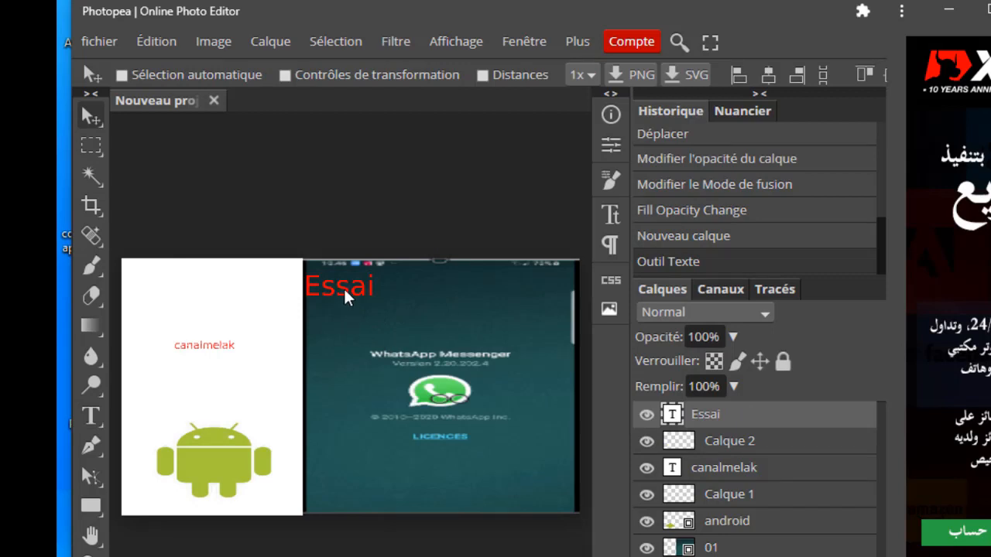
pyautogui.moveTo(345, 294); pyautogui.dragTo(508, 306)
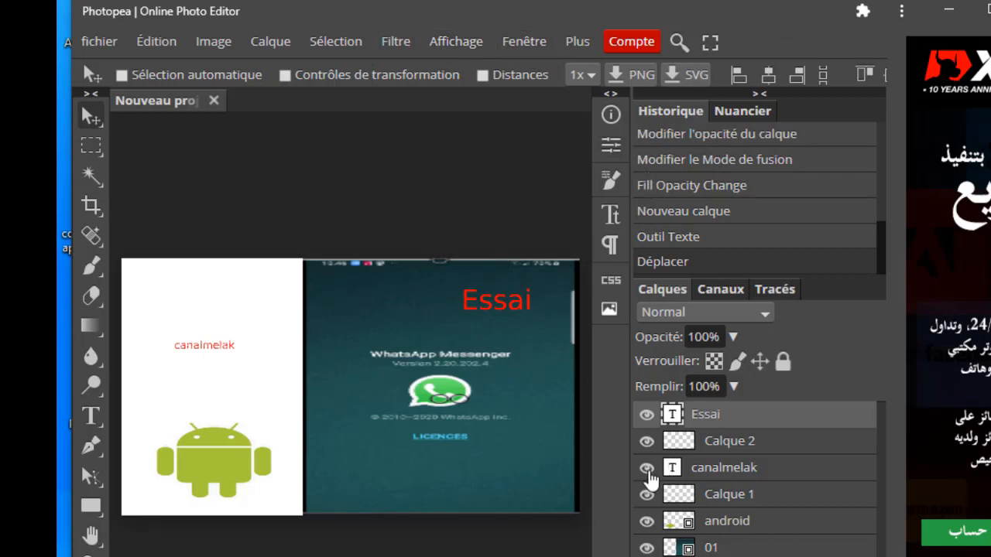
pyautogui.click(646, 416)
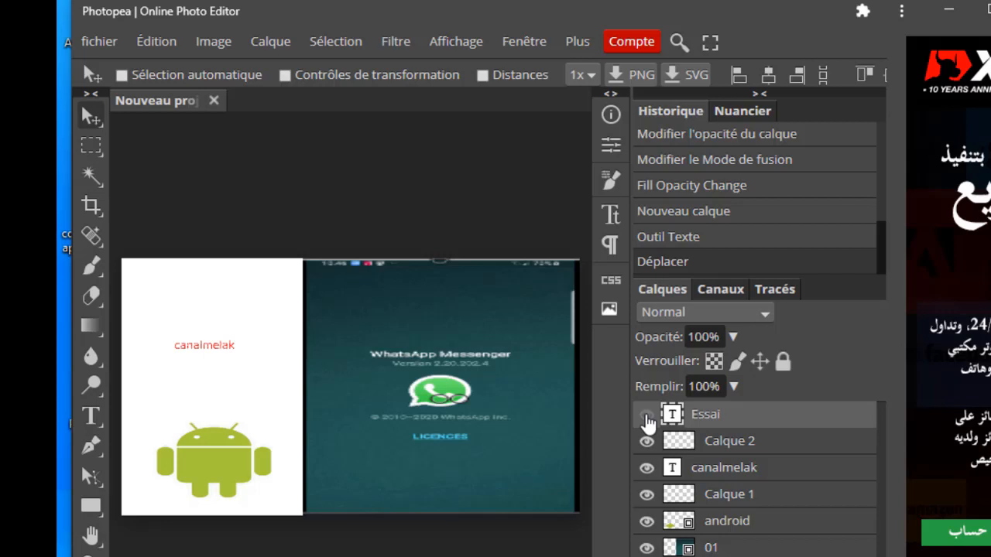
pyautogui.click(647, 418)
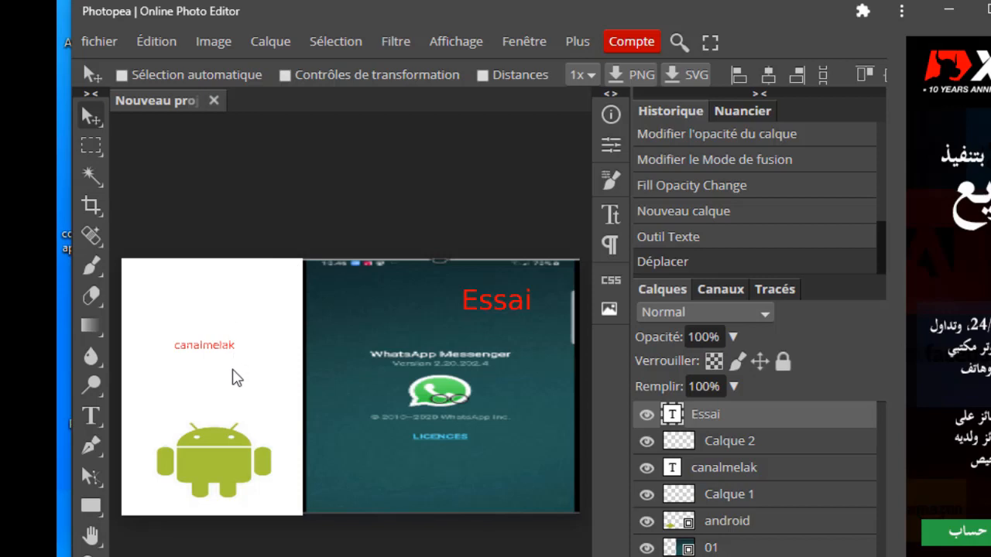
# Draw a rectangular selection across the upper white area and the WhatsApp image, and deselect it
pyautogui.click(99, 146)
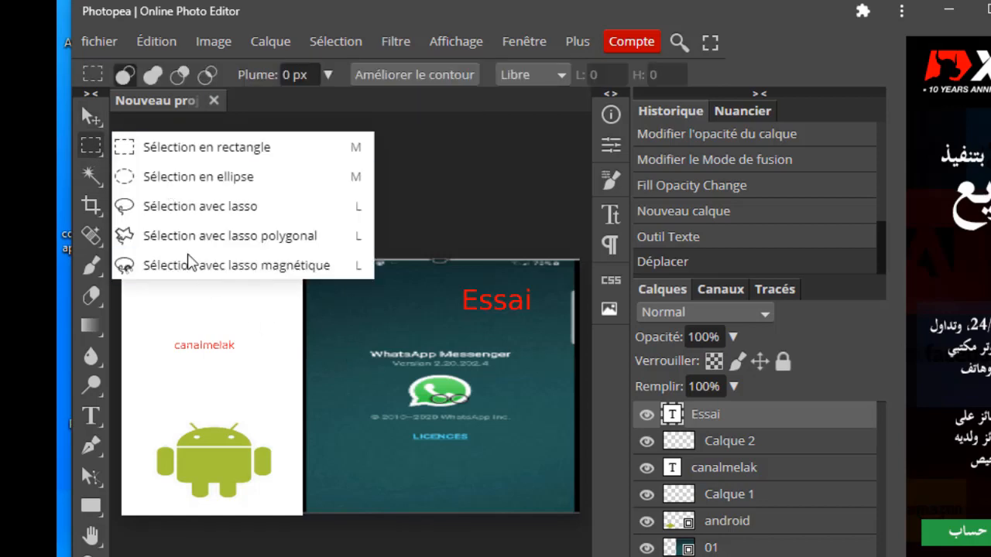
pyautogui.click(224, 154)
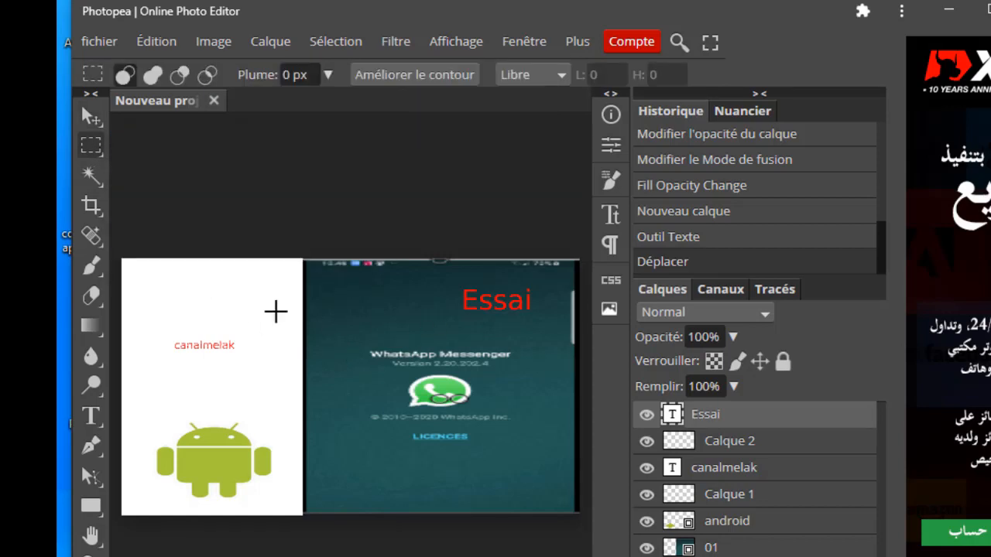
pyautogui.moveTo(197, 274); pyautogui.dragTo(367, 339)
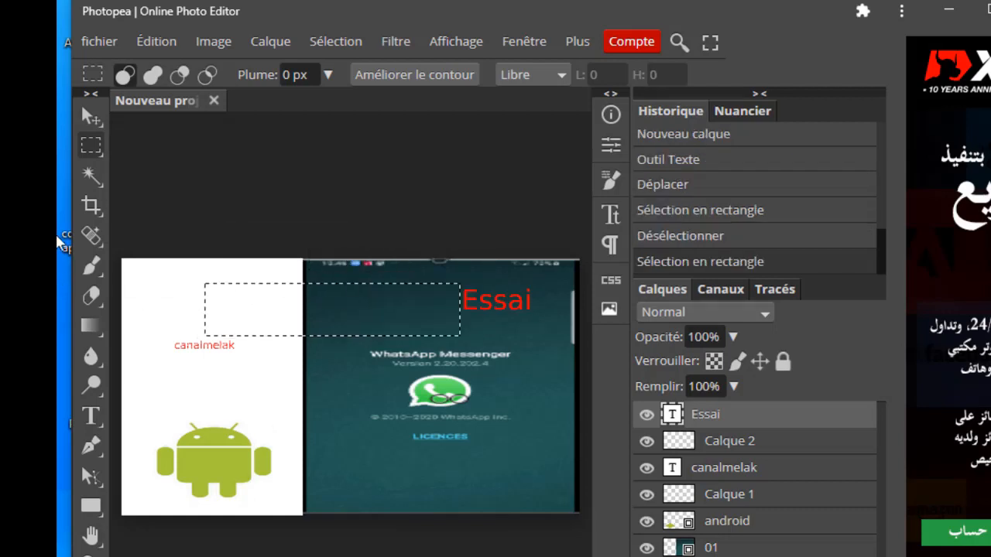
pyautogui.hotkey('ctrl', 'd')
# Draw an elliptical selection spanning the white area and the WhatsApp image, view the selection modification options, and deselect it
pyautogui.click(98, 152)
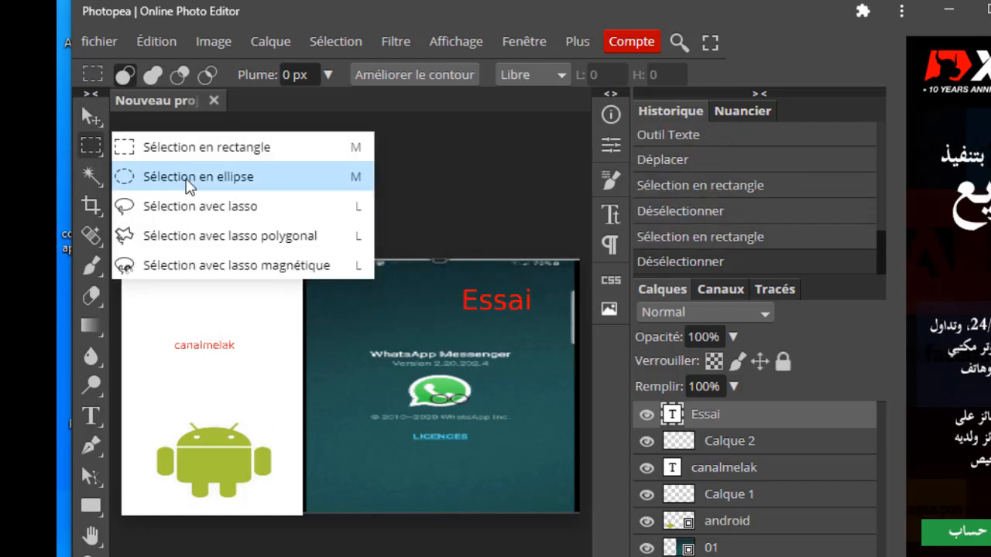
pyautogui.click(186, 184)
pyautogui.moveTo(250, 285); pyautogui.dragTo(415, 430)
pyautogui.rightClick(328, 381)
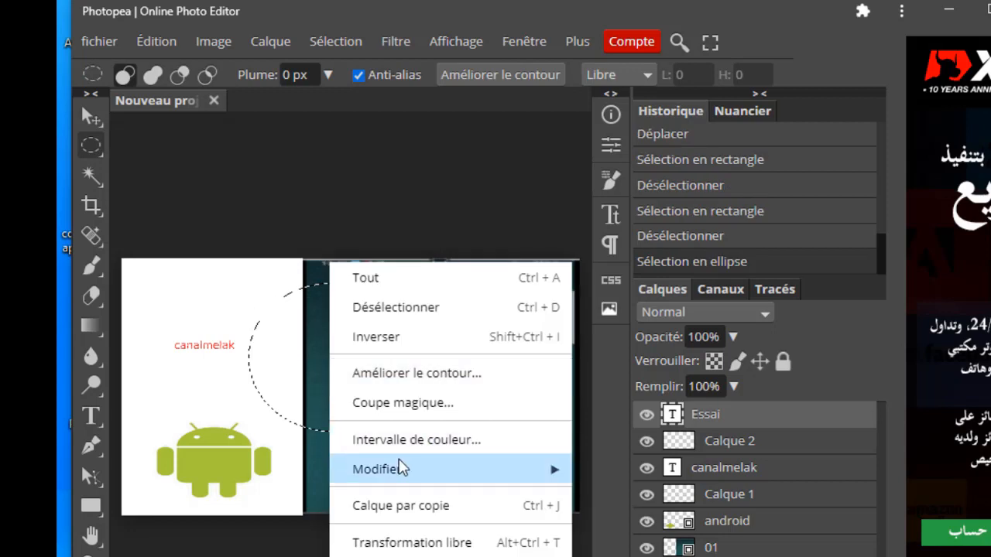
pyautogui.moveTo(535, 475)
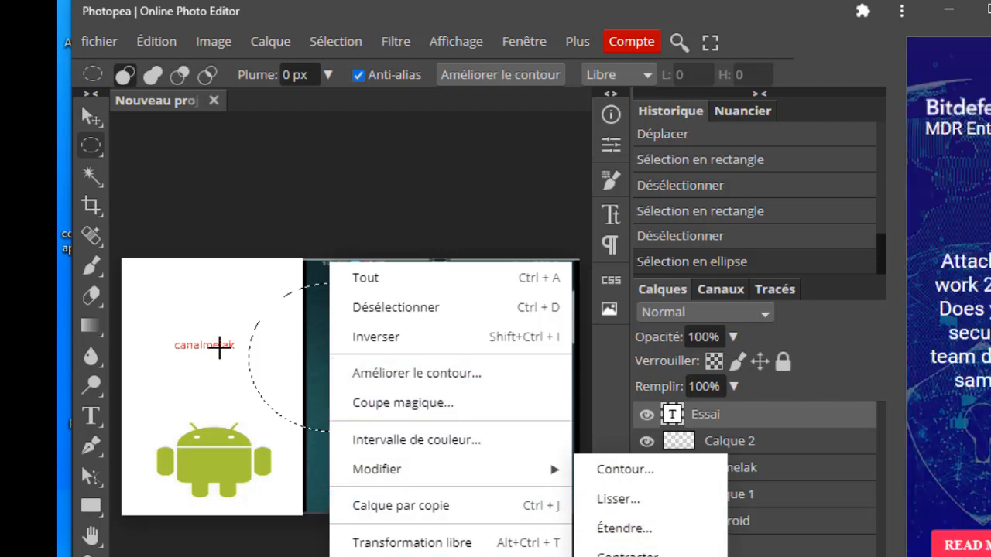
pyautogui.click(365, 301)
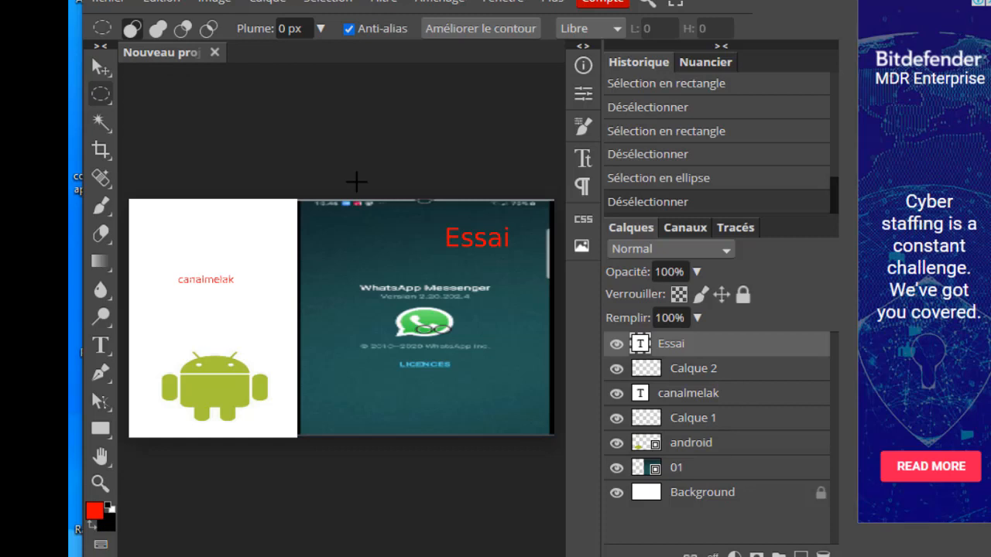
# Export the composition as a 1920 x 1080 px PNG at 100% quality, saved under the name test
pyautogui.click(107, 2)
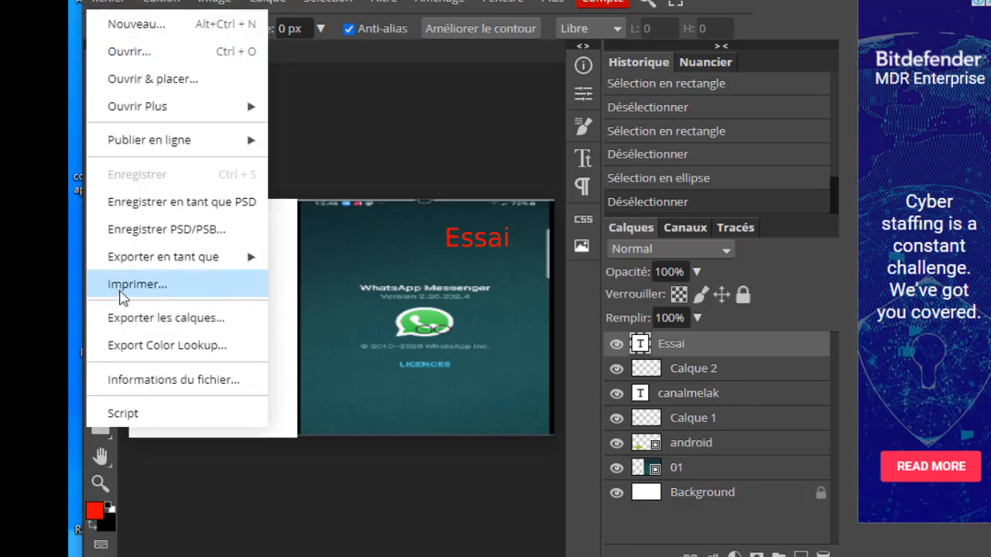
pyautogui.moveTo(244, 257)
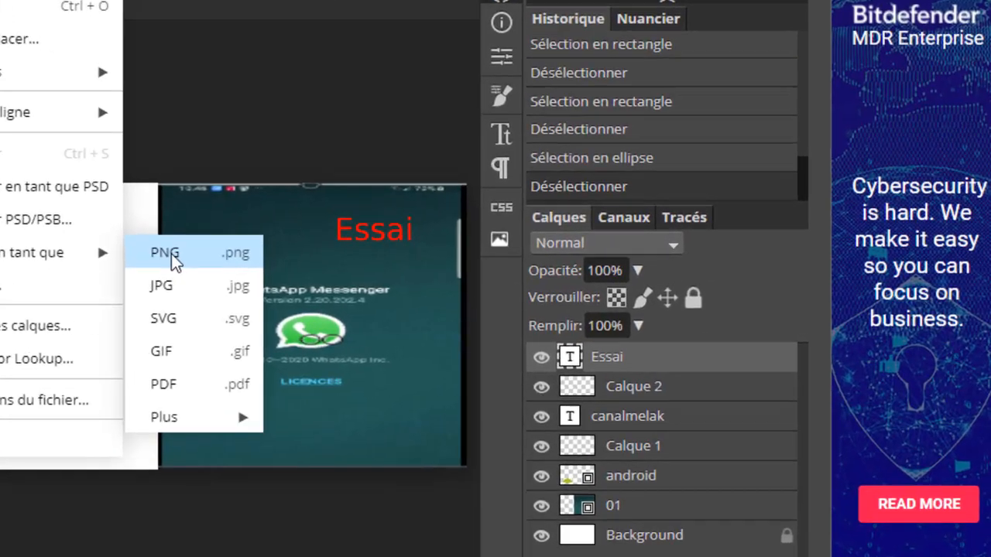
pyautogui.click(305, 258)
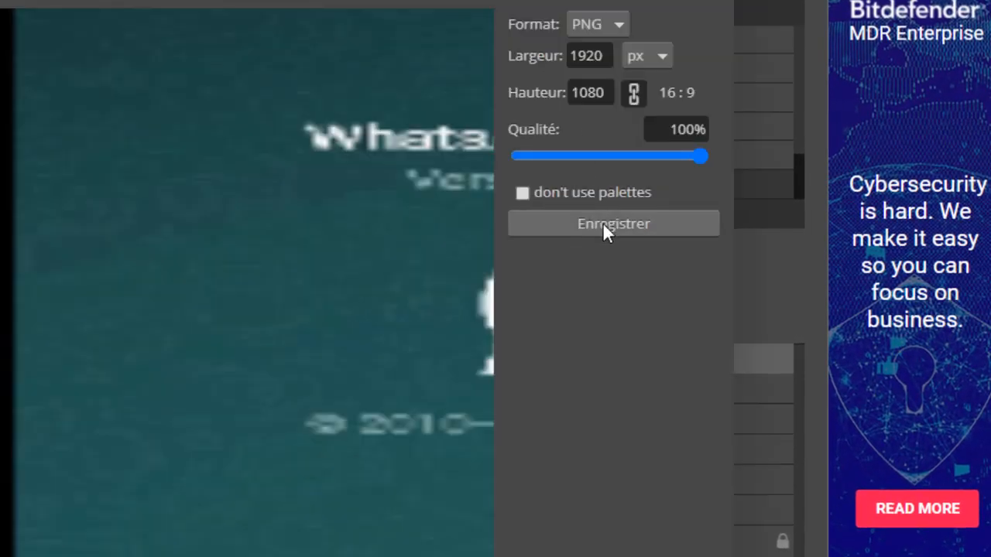
pyautogui.click(605, 224)
pyautogui.write('test')
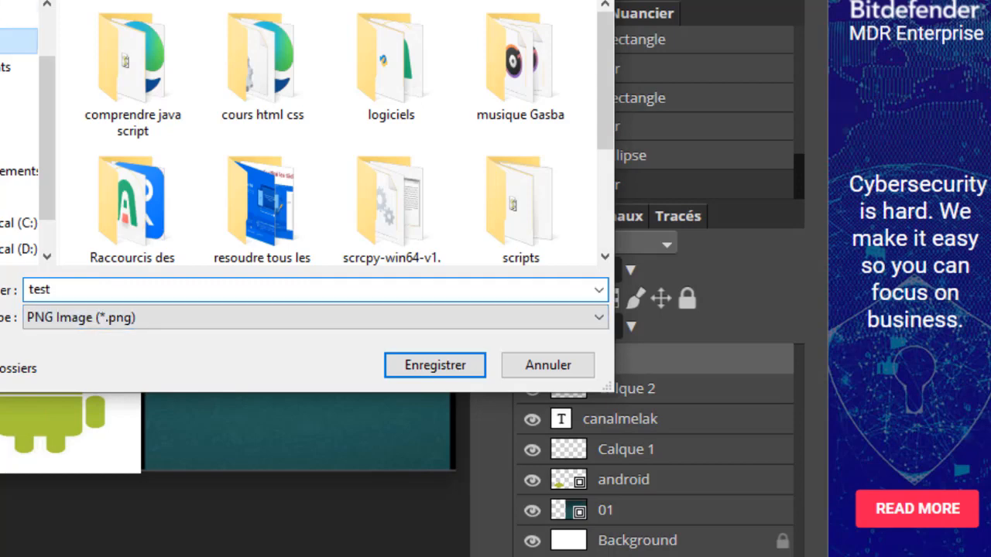
pyautogui.click(435, 364)
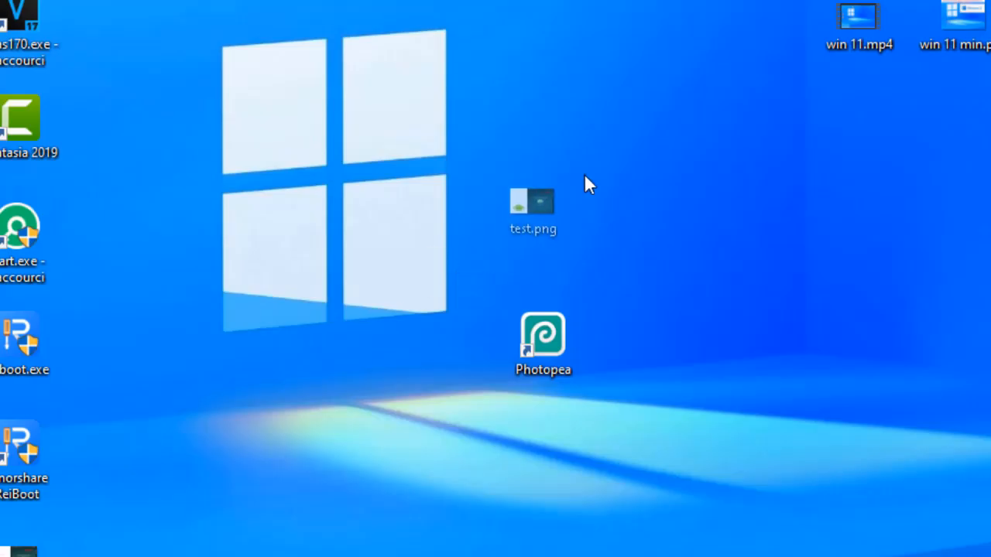
# Move test.png farther from the Photopea shortcut on the desktop, and check the exported image in the photo viewer before closing it
pyautogui.moveTo(531, 203); pyautogui.dragTo(614, 118)
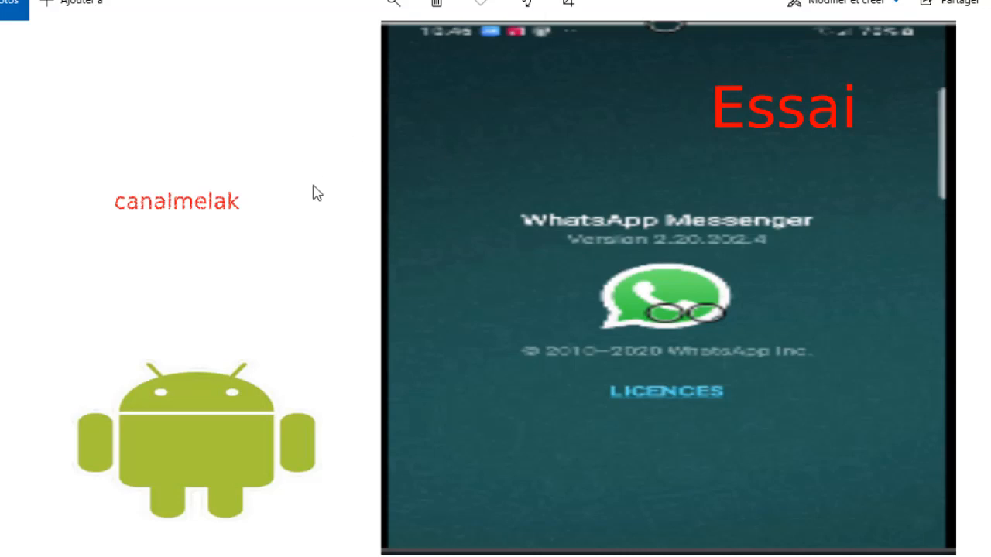
pyautogui.hotkey('alt', 'F4')
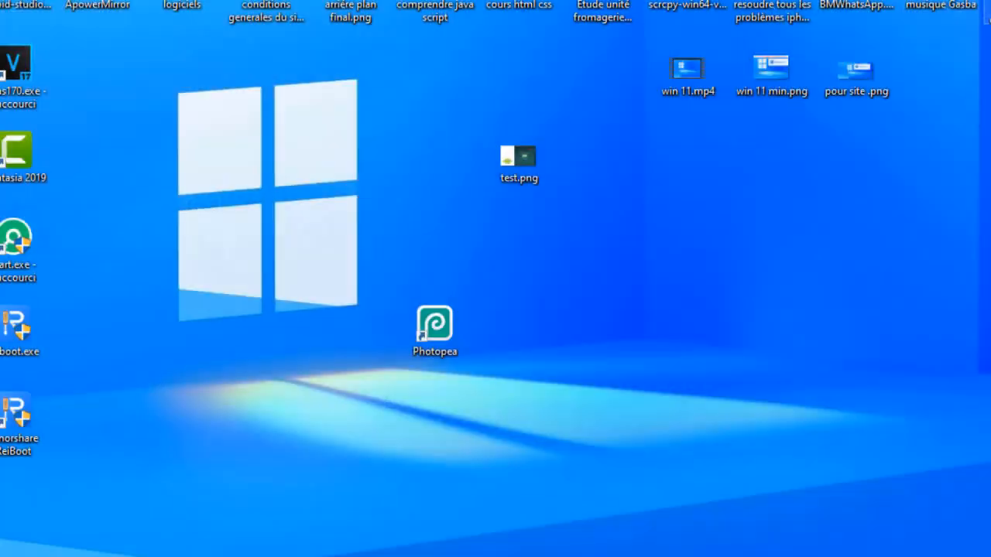